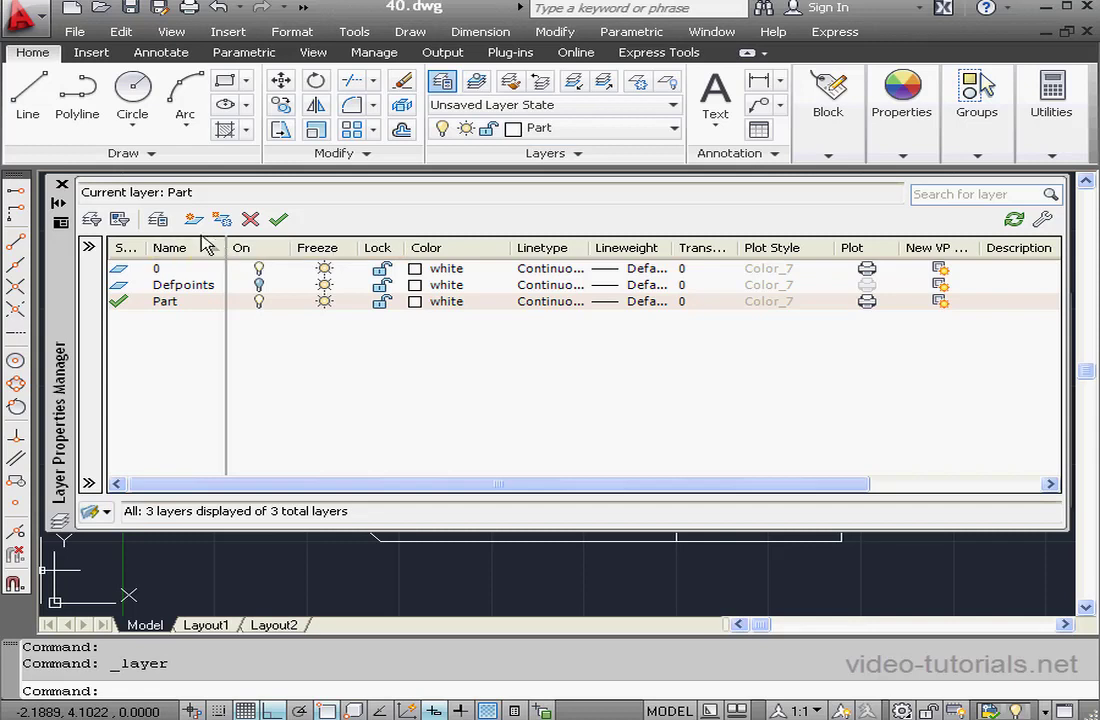
Create a new layer named DIM with the color red and close the layer manager.
click(193, 221)
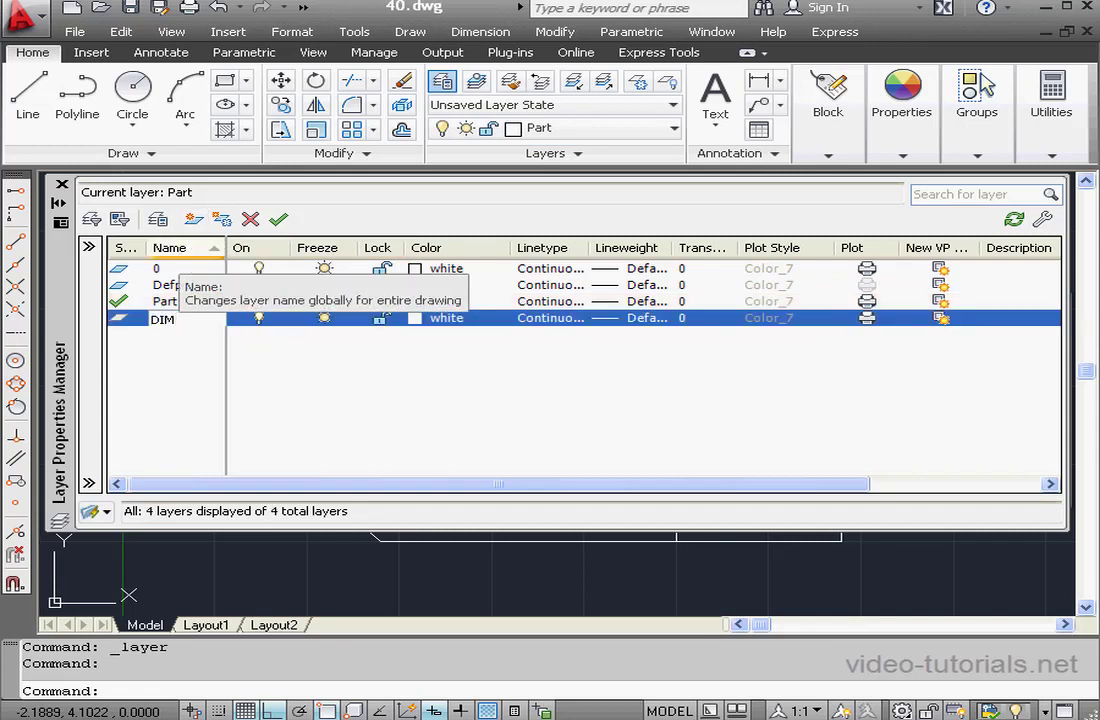
click(416, 318)
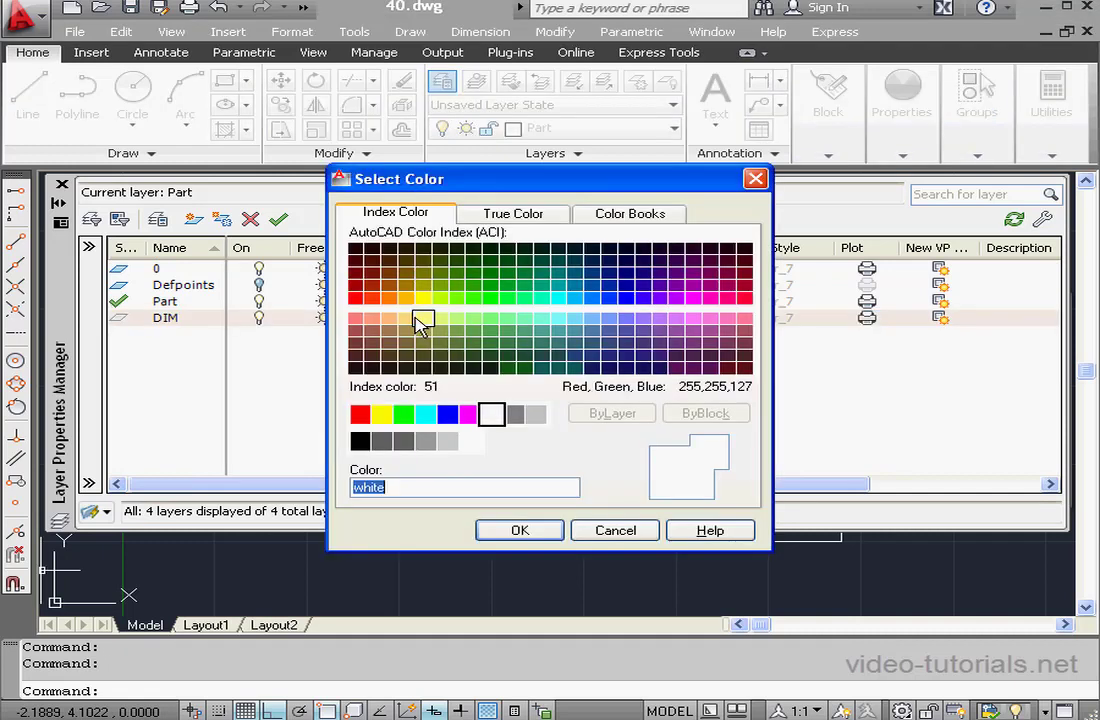
click(362, 414)
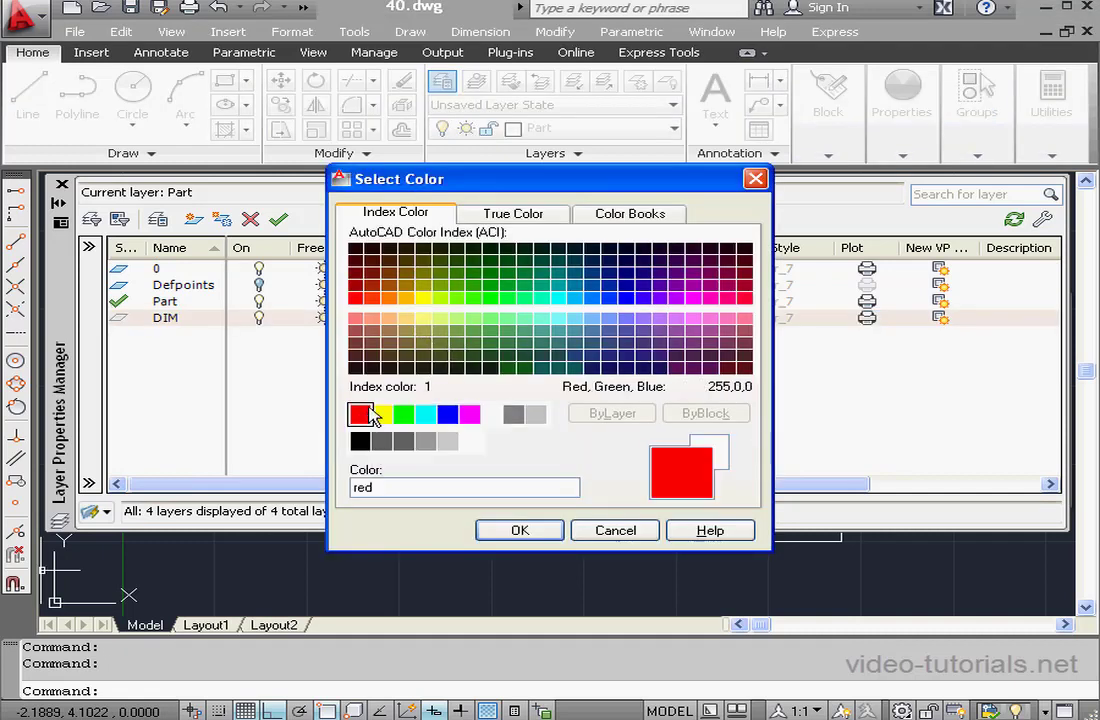
click(519, 529)
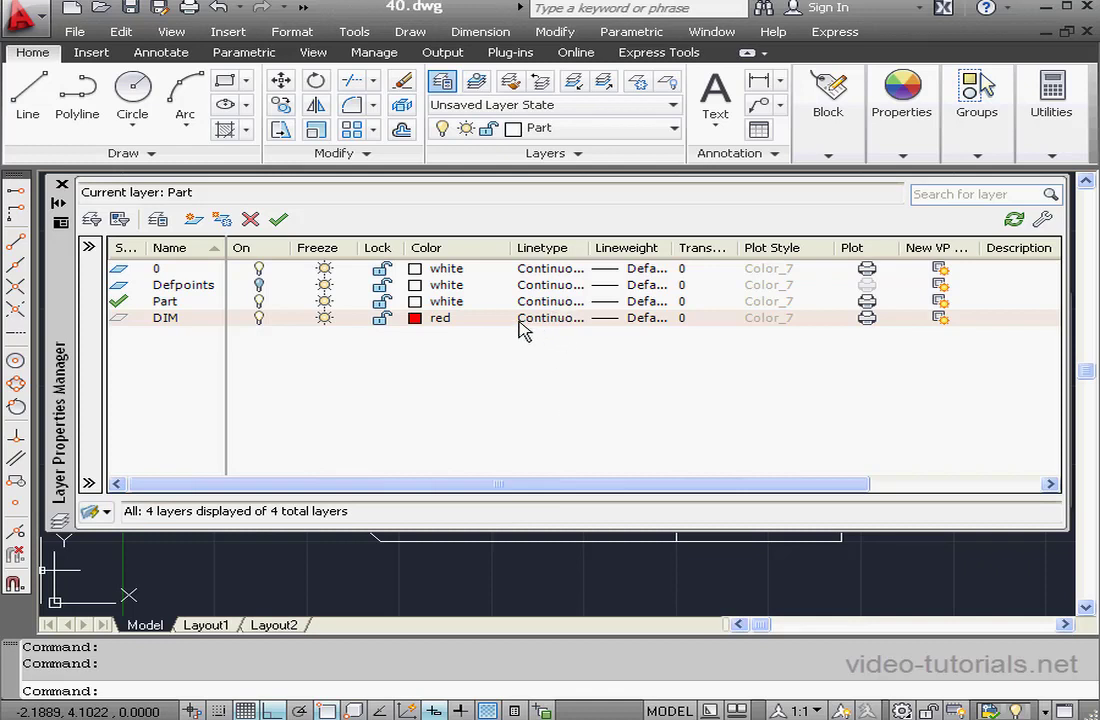
click(61, 186)
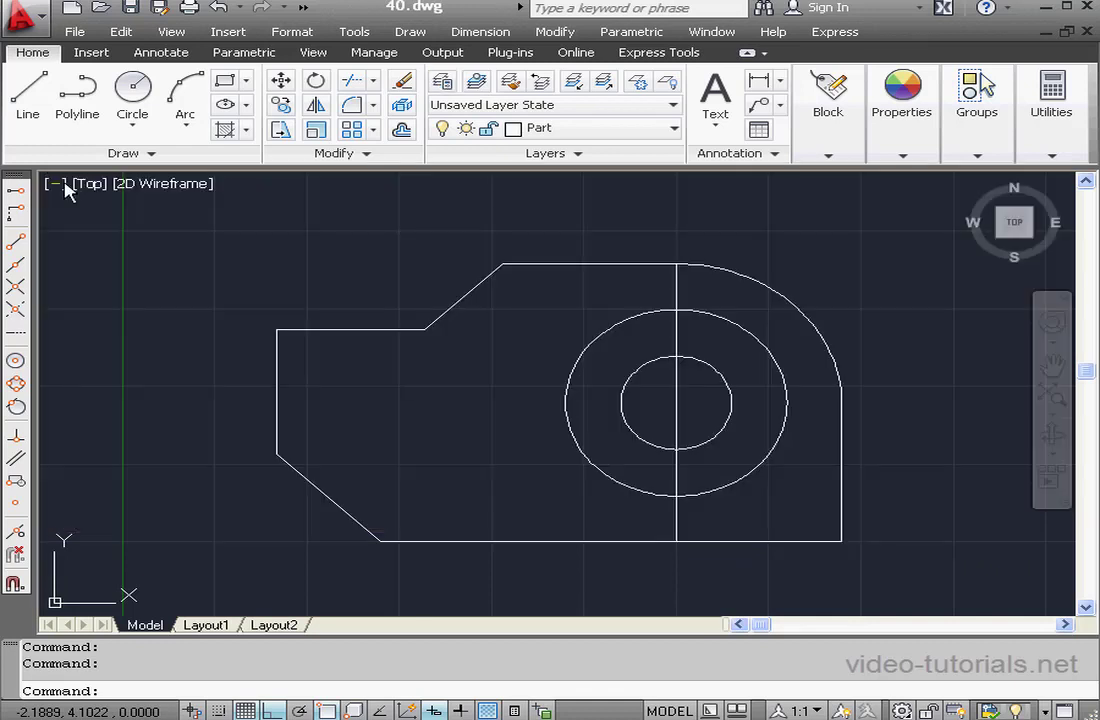
click(668, 127)
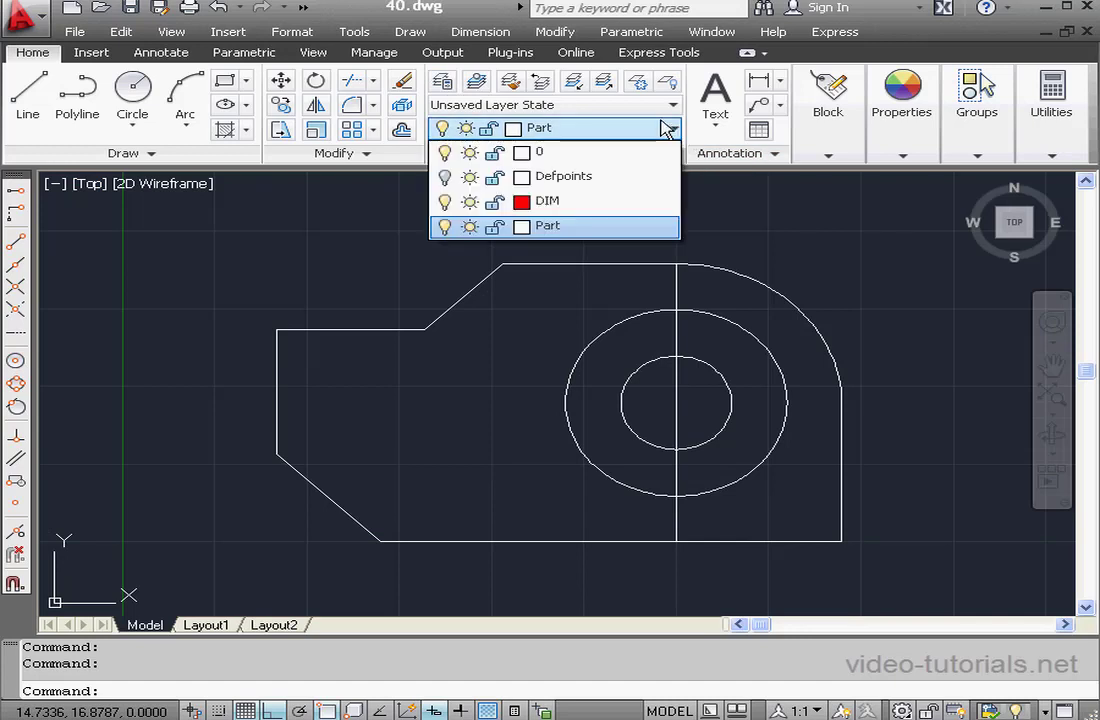
click(523, 203)
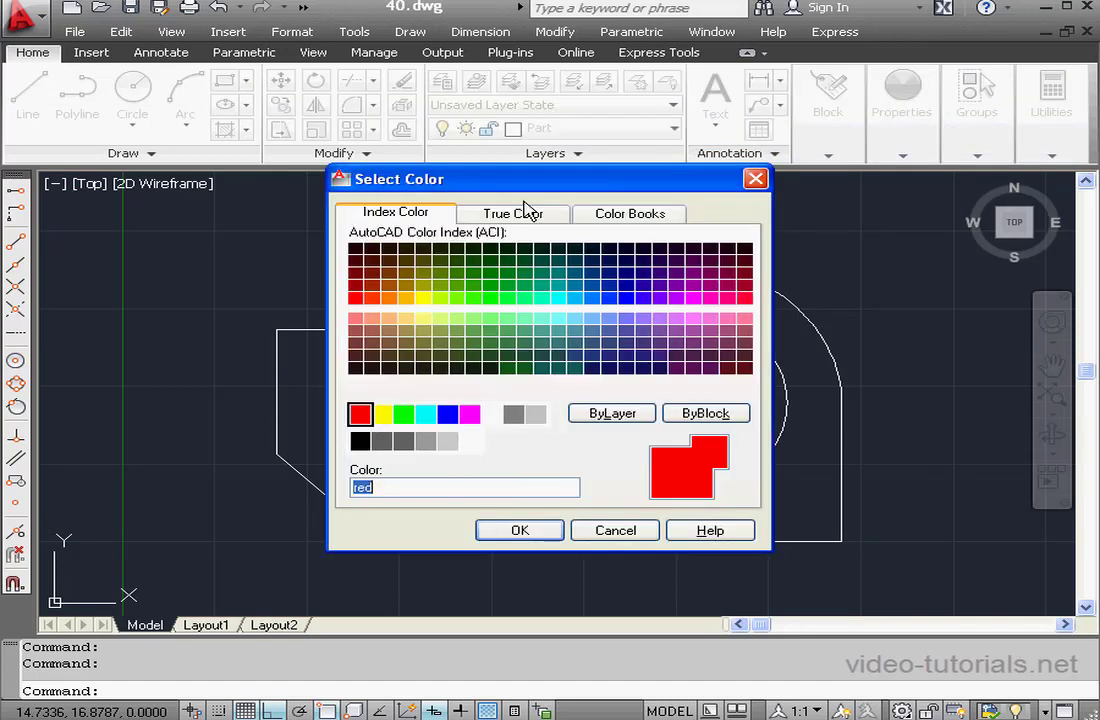
click(612, 532)
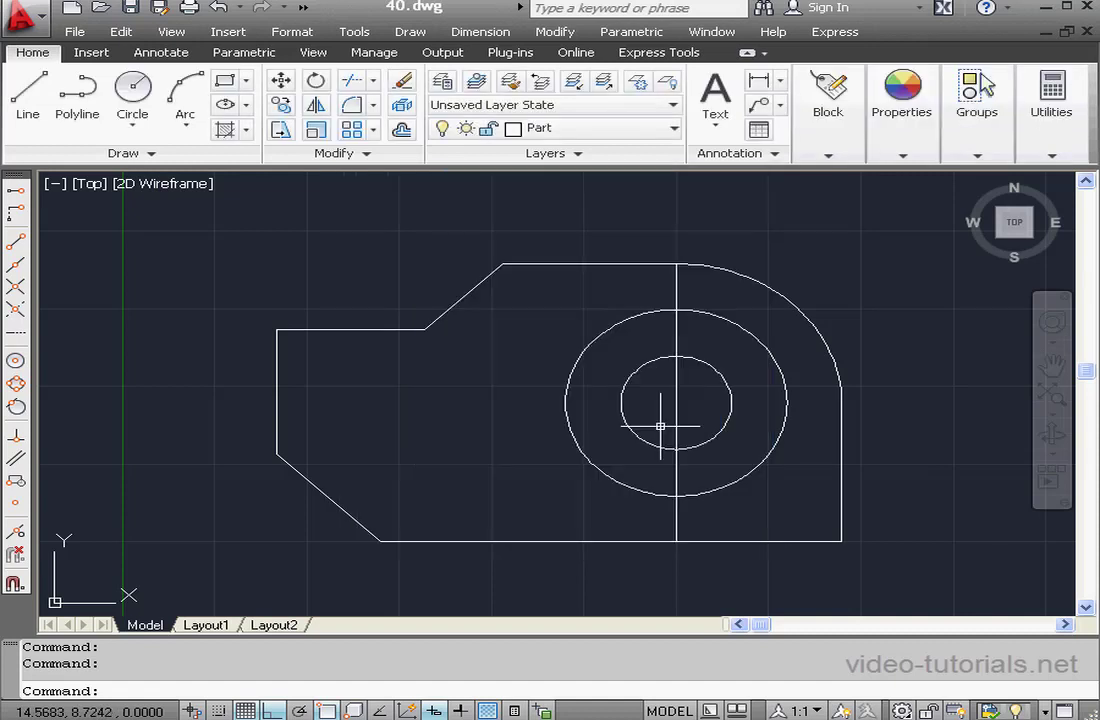
Make DIM the current layer.
click(675, 130)
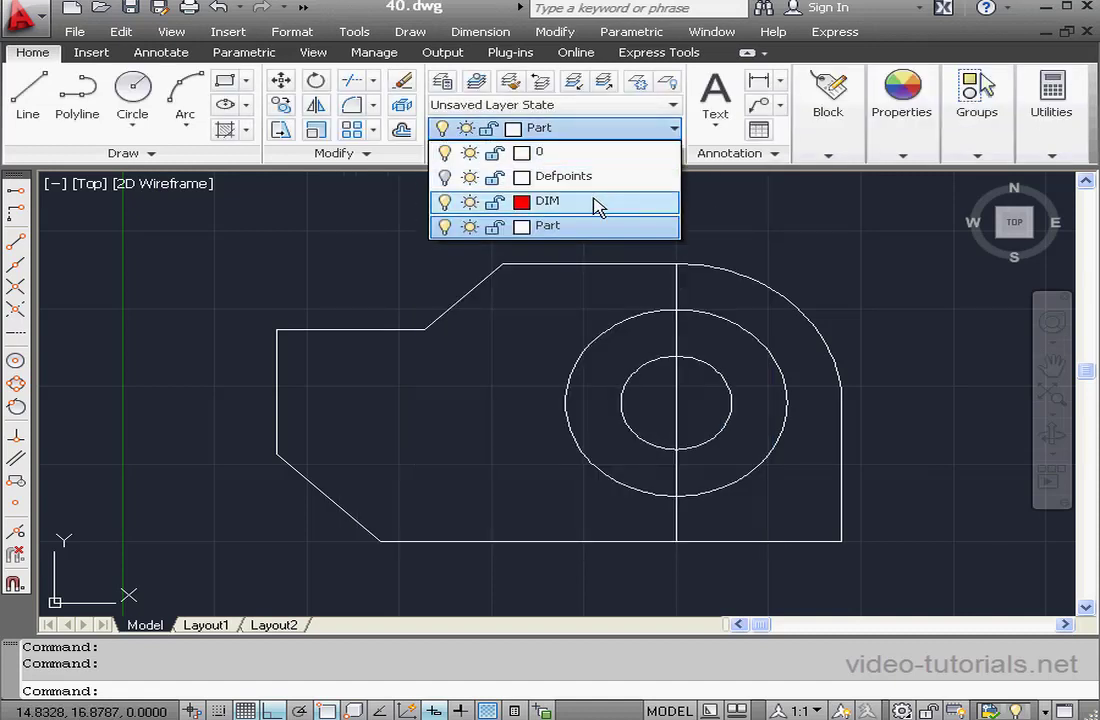
click(597, 205)
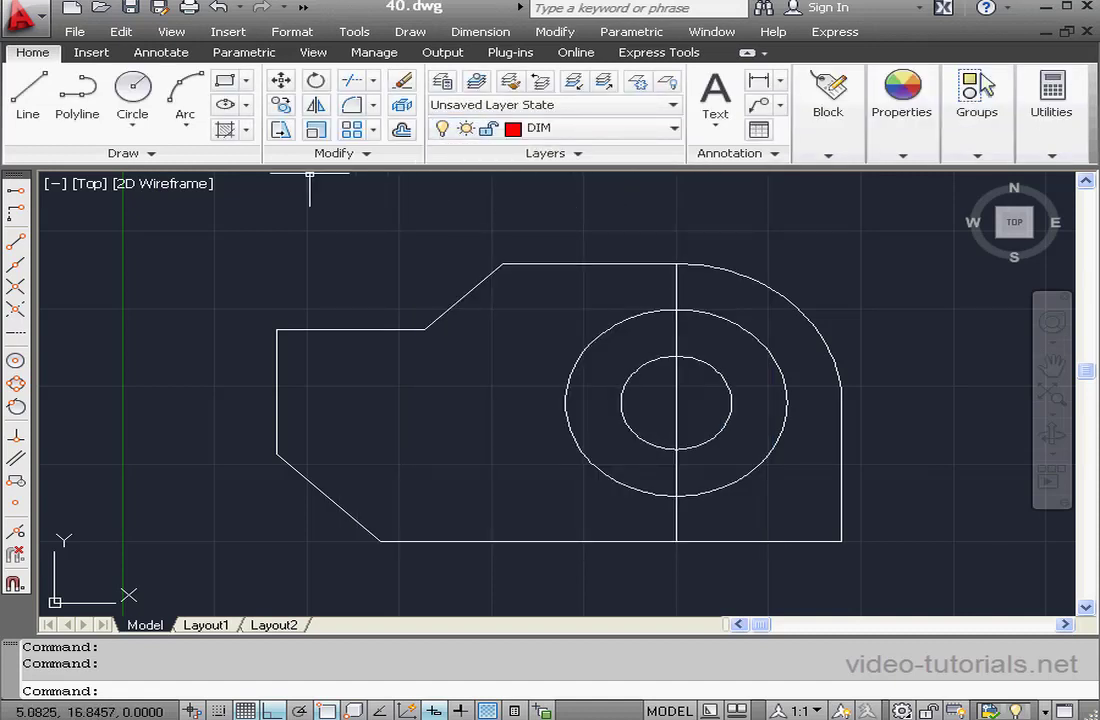
Check that object snap is on with the endpoint, midpoint and center modes, and turn Ortho off for dimensioning.
click(170, 52)
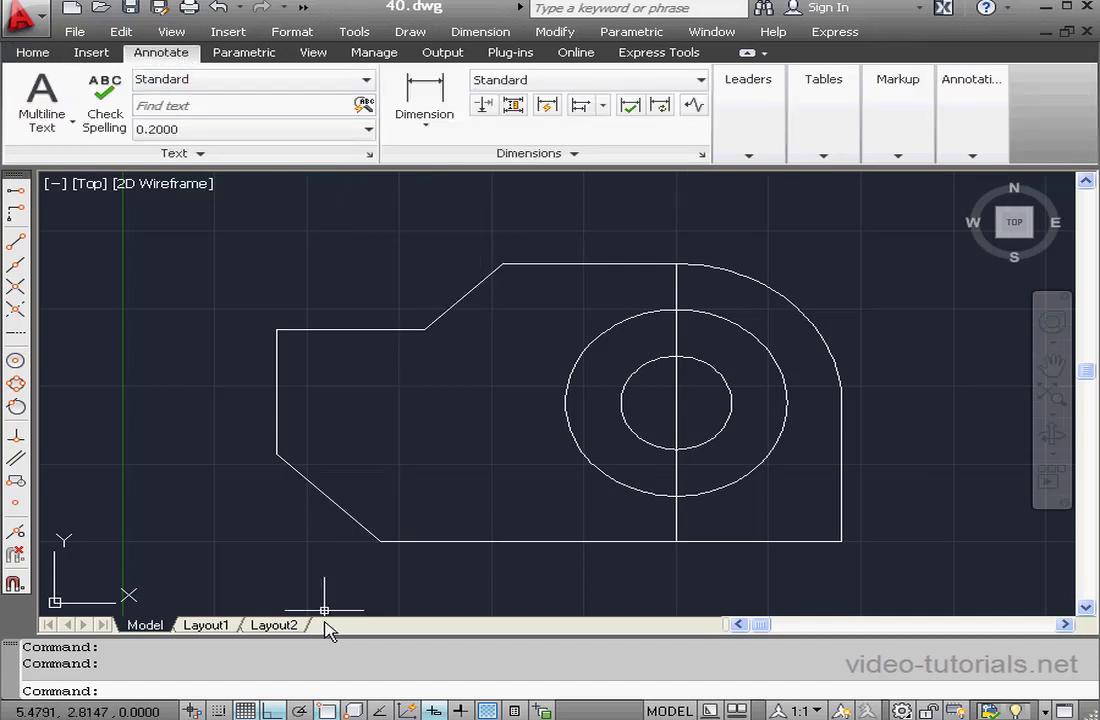
click(326, 710)
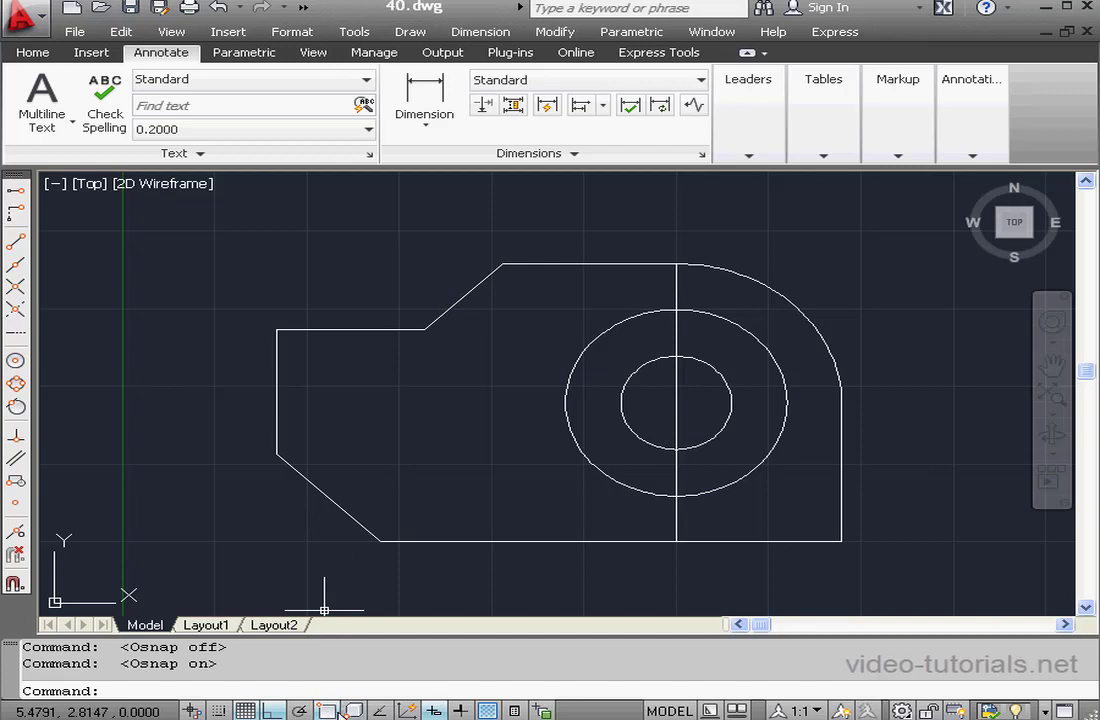
right_click(326, 710)
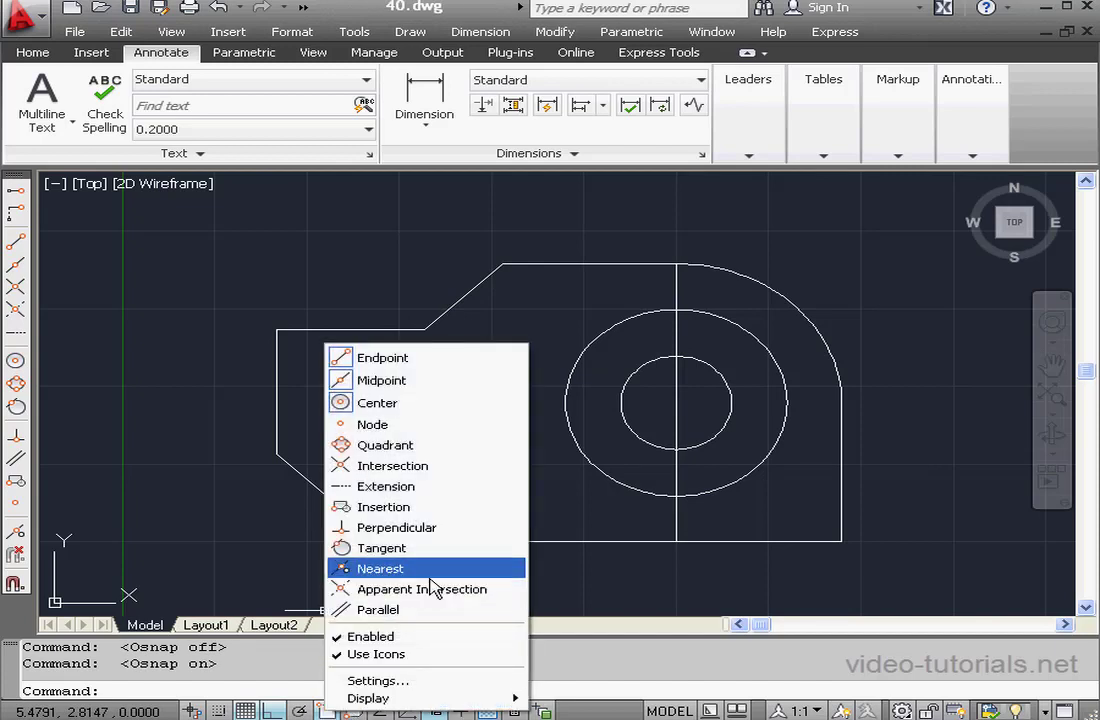
click(358, 382)
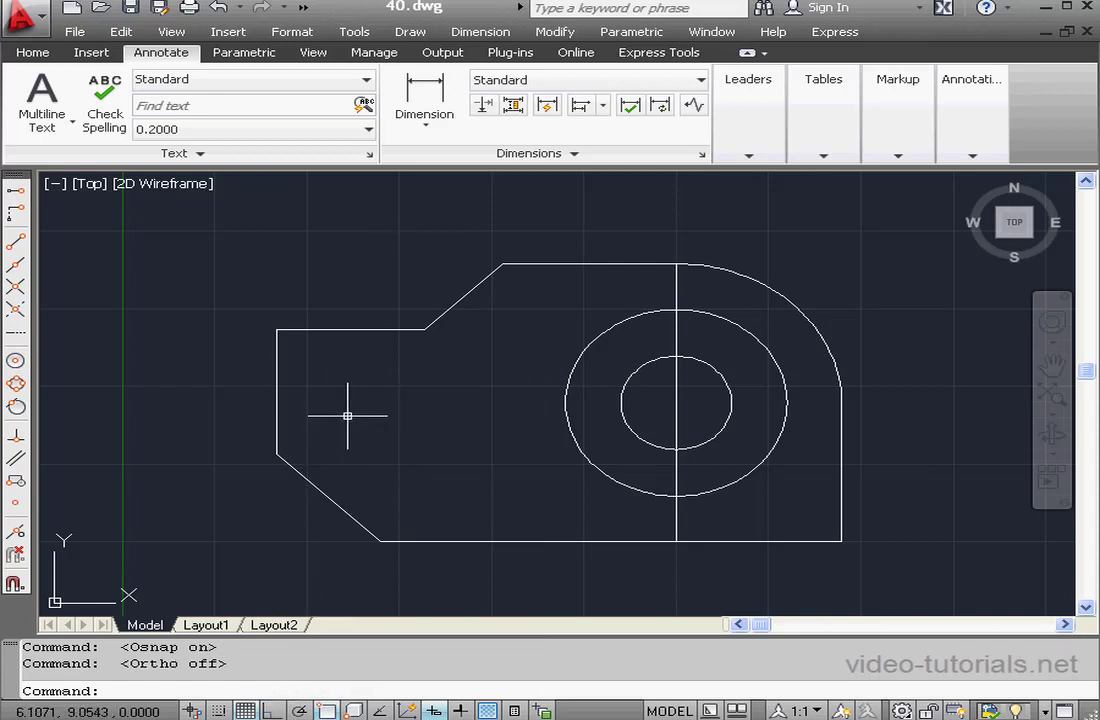
Add a linear dimension to the part's top horizontal edge, from the slanted edge to the vertical center line, placed above the part.
click(429, 124)
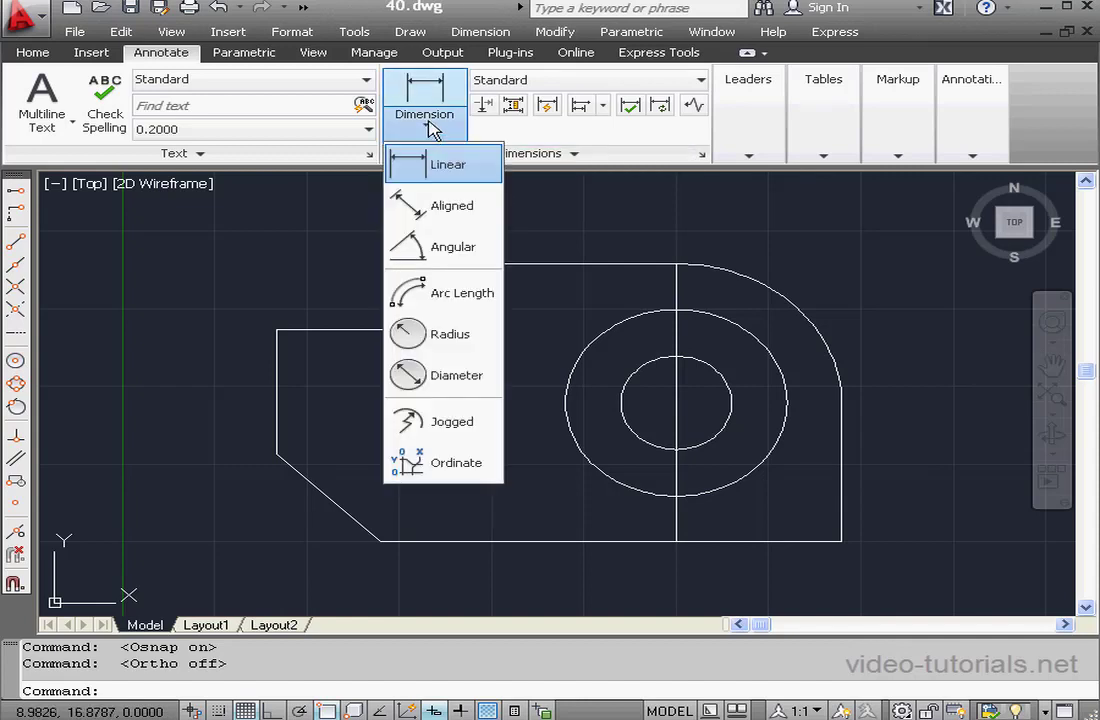
click(447, 168)
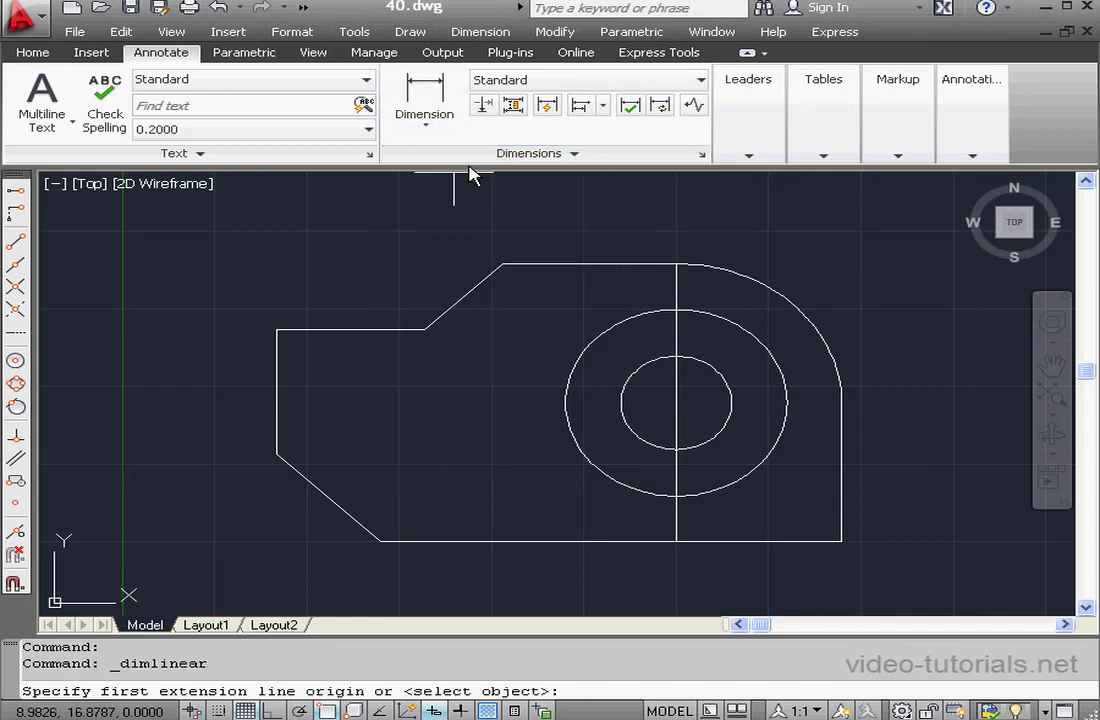
click(502, 264)
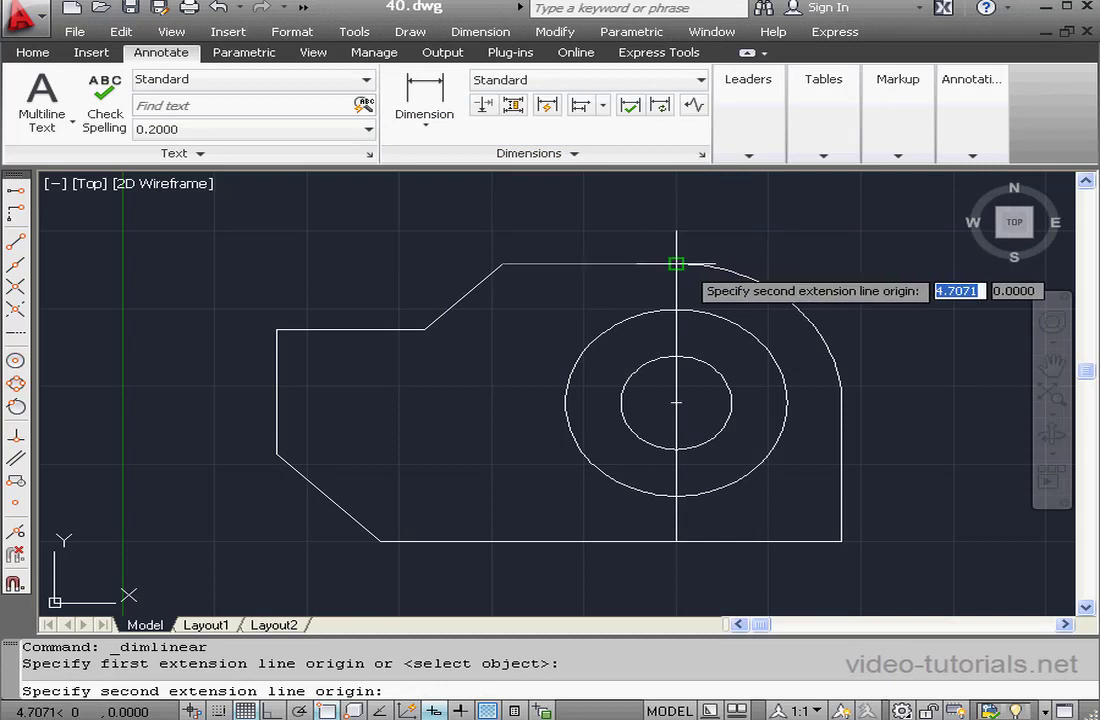
click(677, 264)
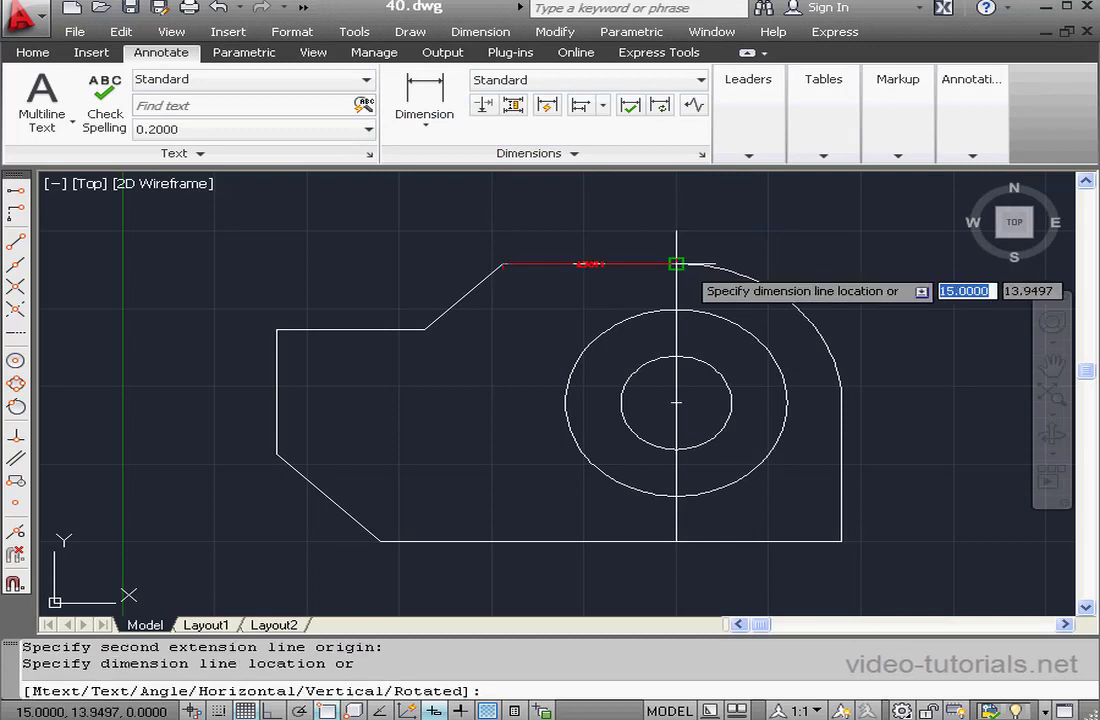
click(591, 221)
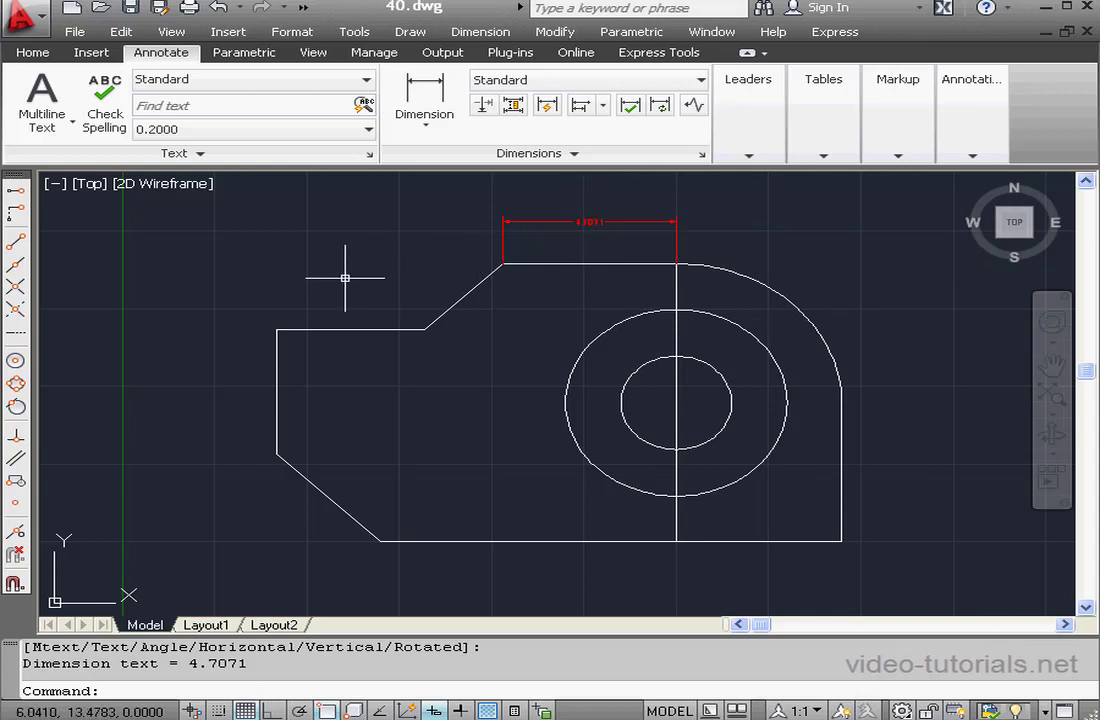
Modify the Standard dimension style to use a text height of 0.3.
text(D)
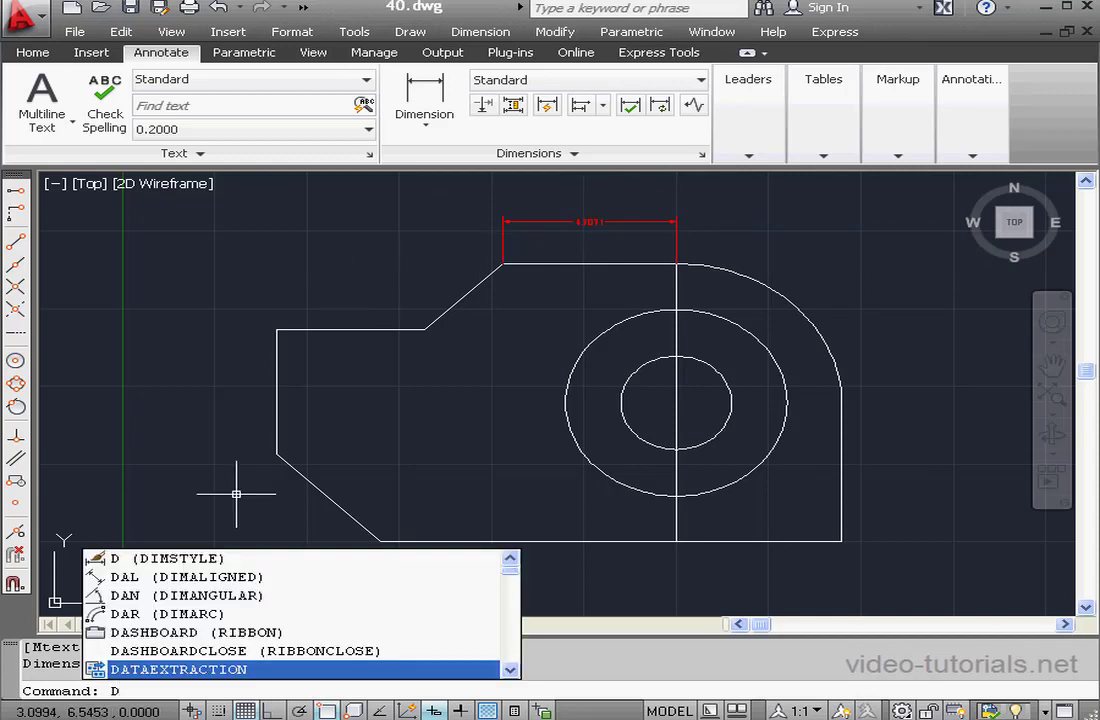
key(Return)
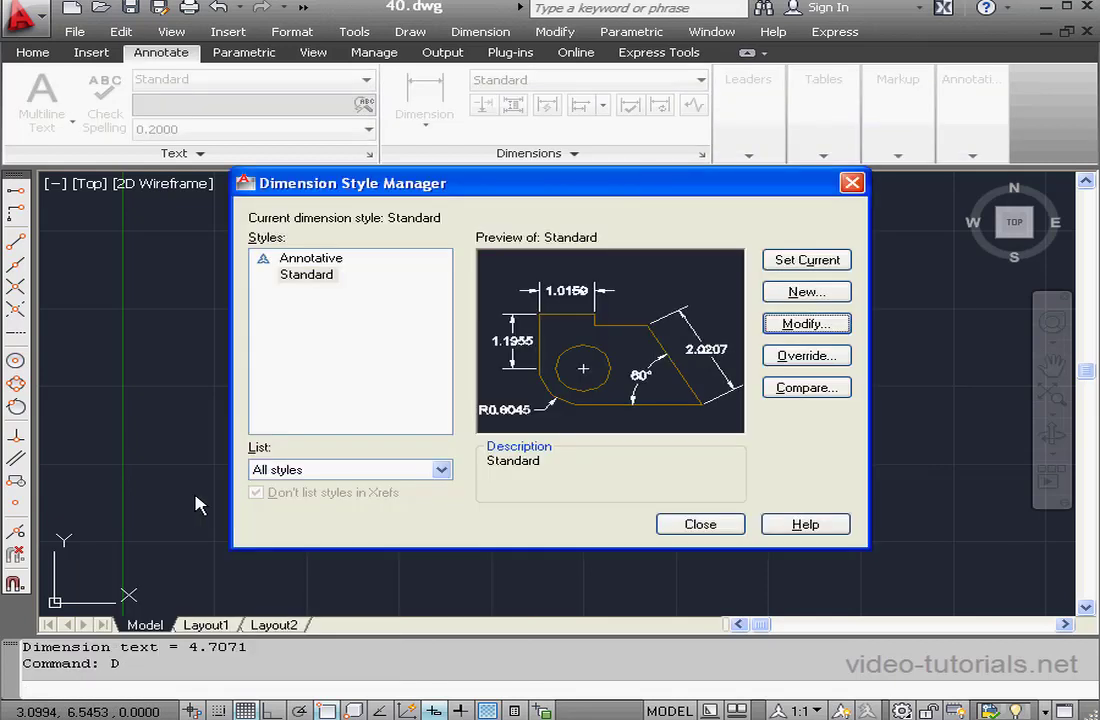
click(786, 330)
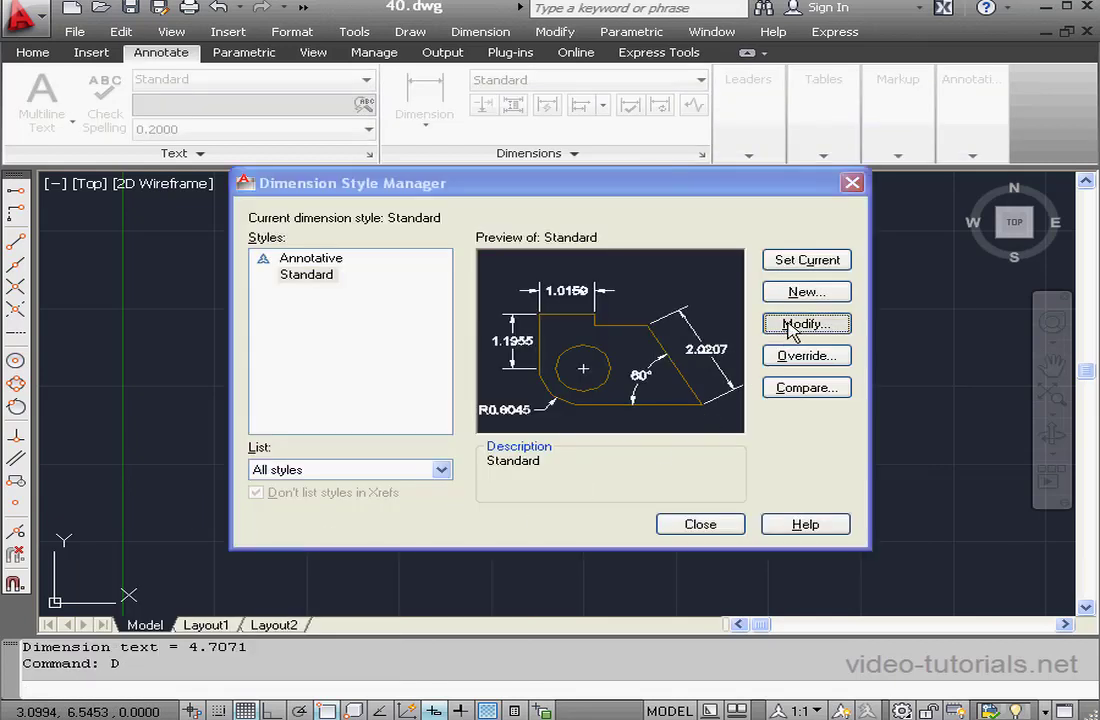
click(578, 129)
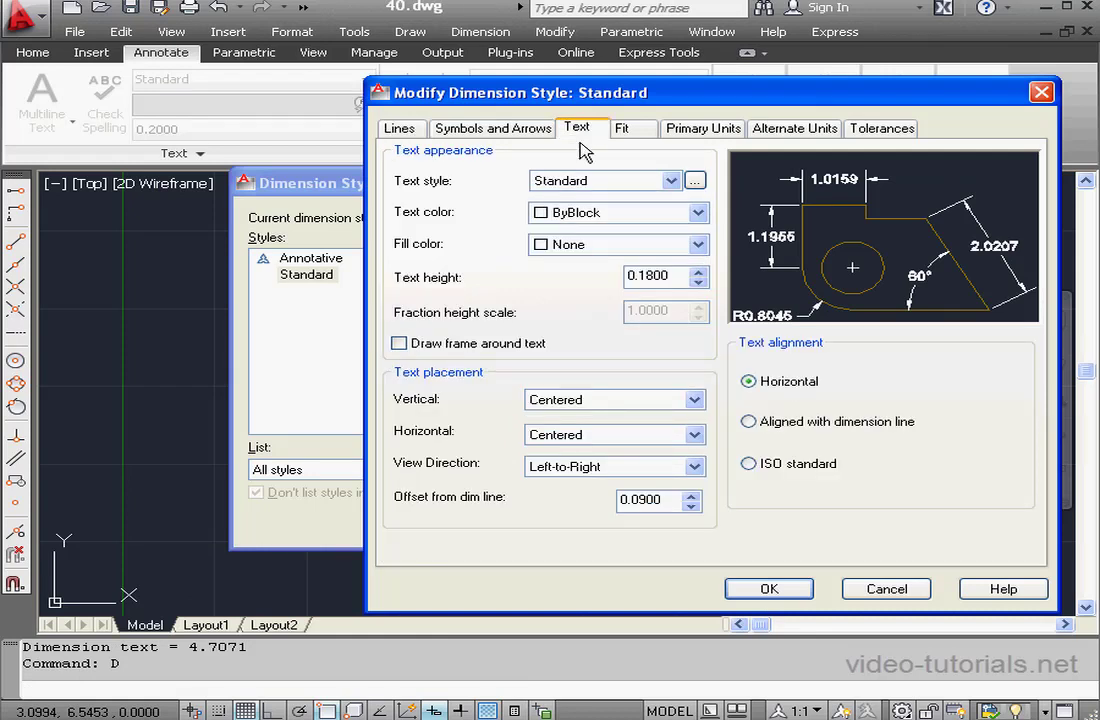
drag(675, 277, 638, 276)
text(3)
click(788, 589)
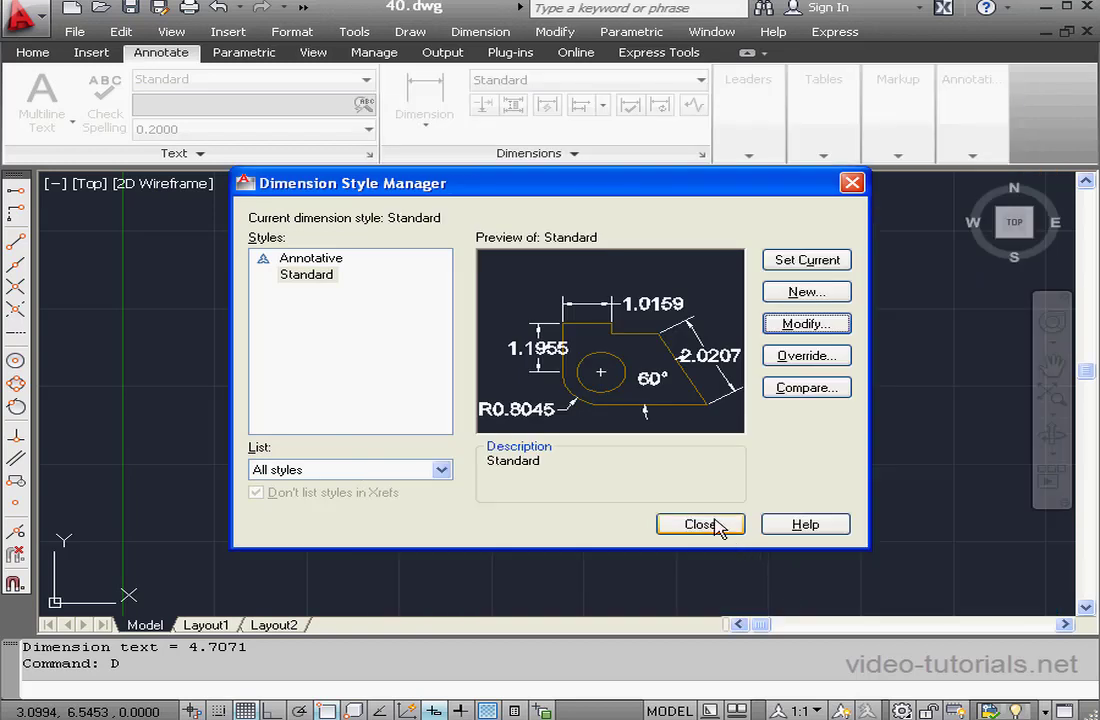
click(700, 524)
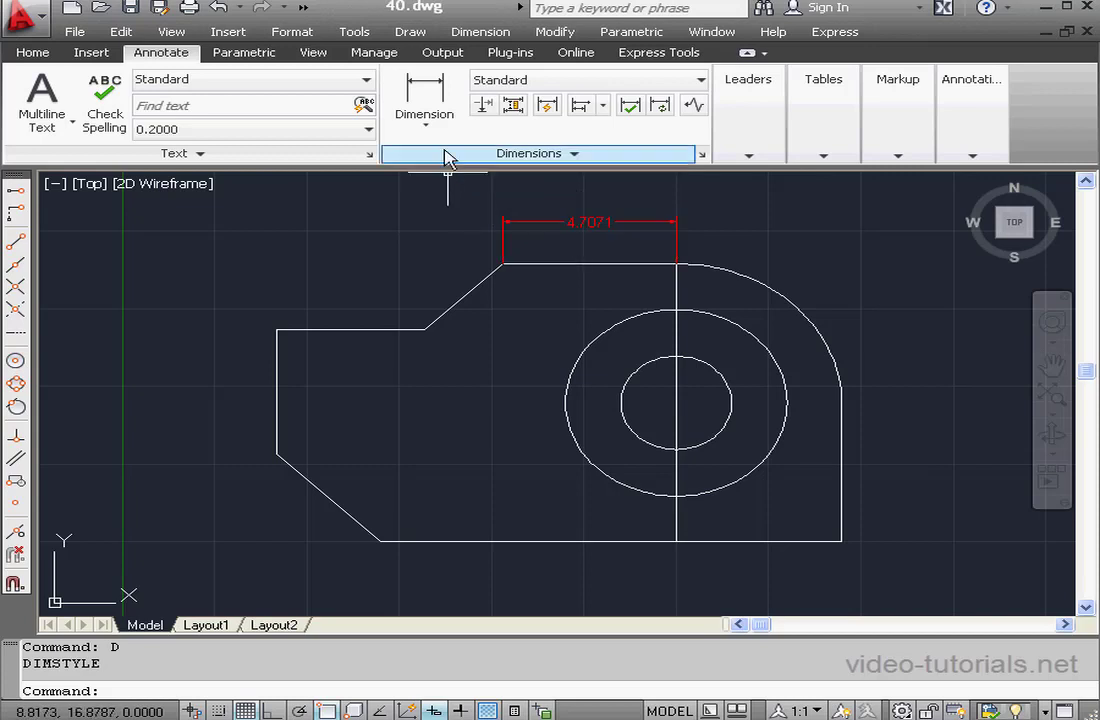
Add a vertical linear dimension to the part's left edge, placed outside the outline.
click(425, 108)
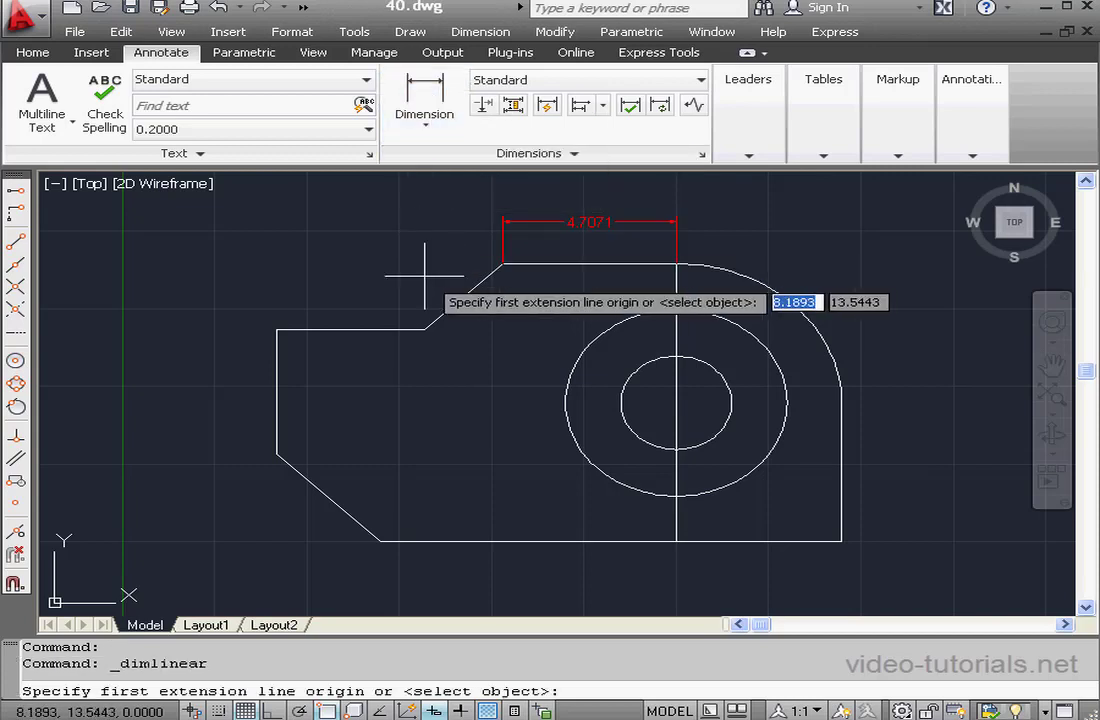
click(277, 329)
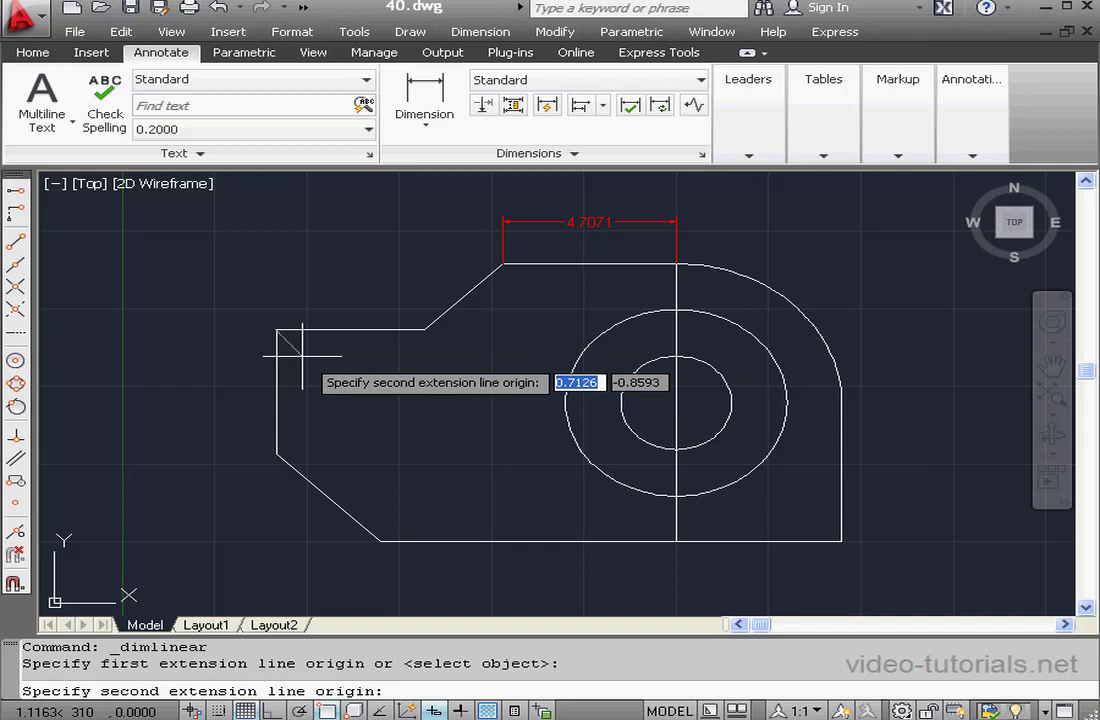
click(277, 453)
click(225, 391)
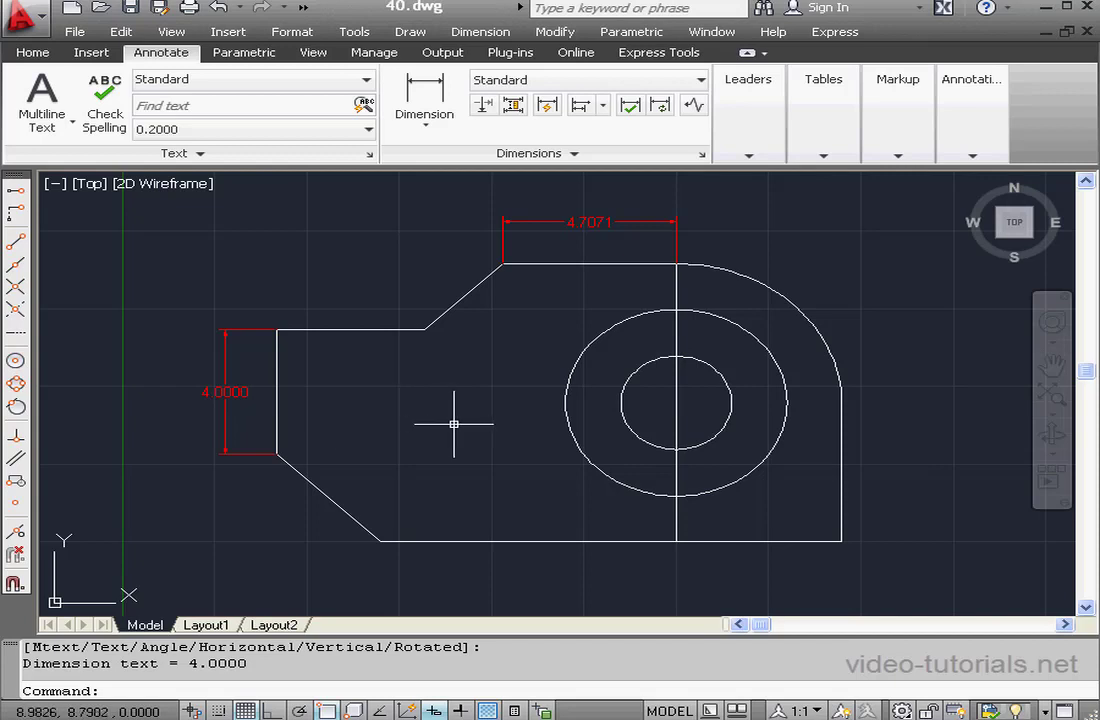
Add a vertical linear dimension between the ends of the upper slanted edge, placed to its left above the step.
click(428, 98)
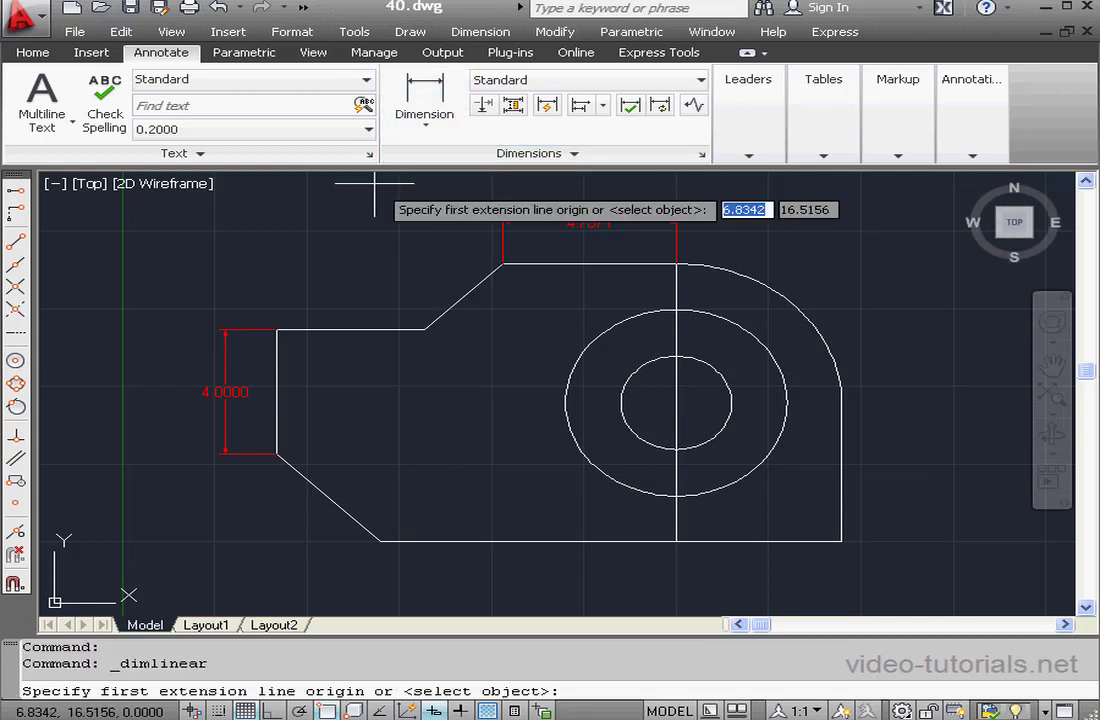
click(425, 328)
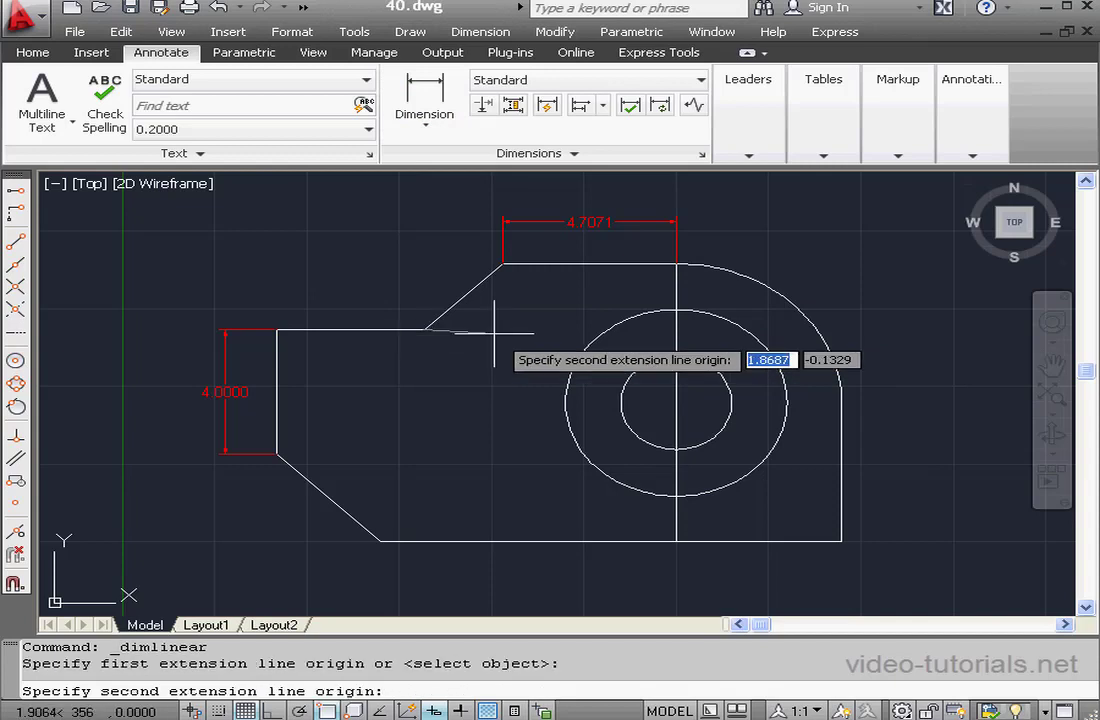
click(503, 265)
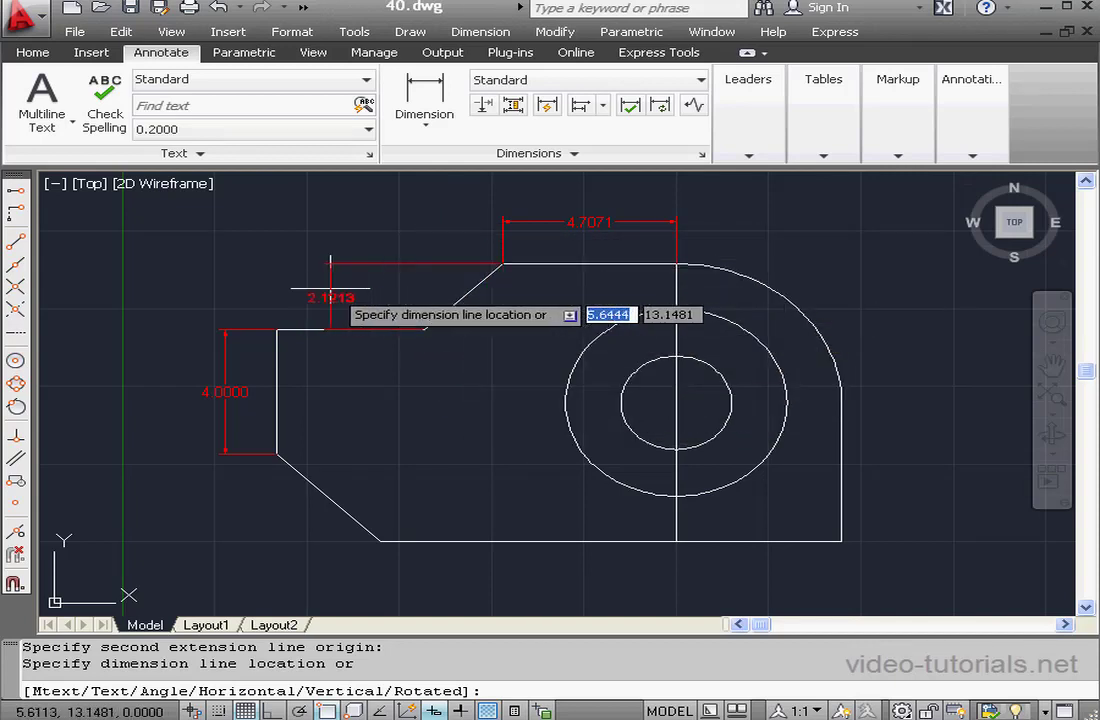
click(296, 262)
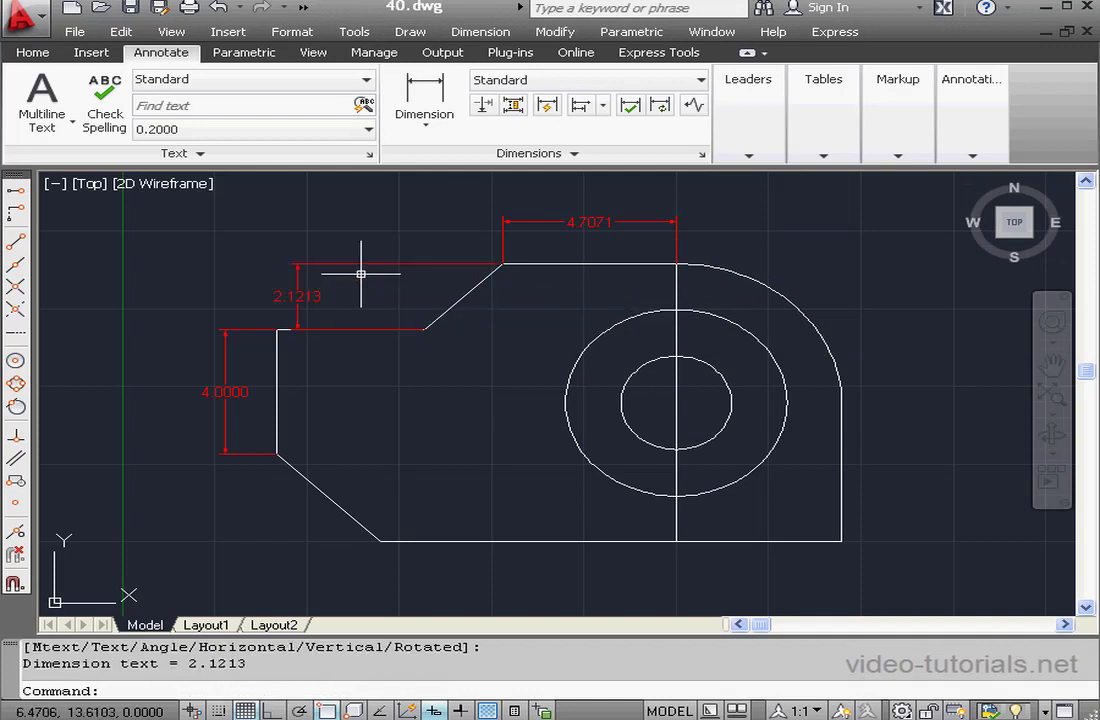
Add a horizontal linear dimension across the upper slanted edge, lined up with the dimension above the top edge.
click(430, 100)
click(424, 329)
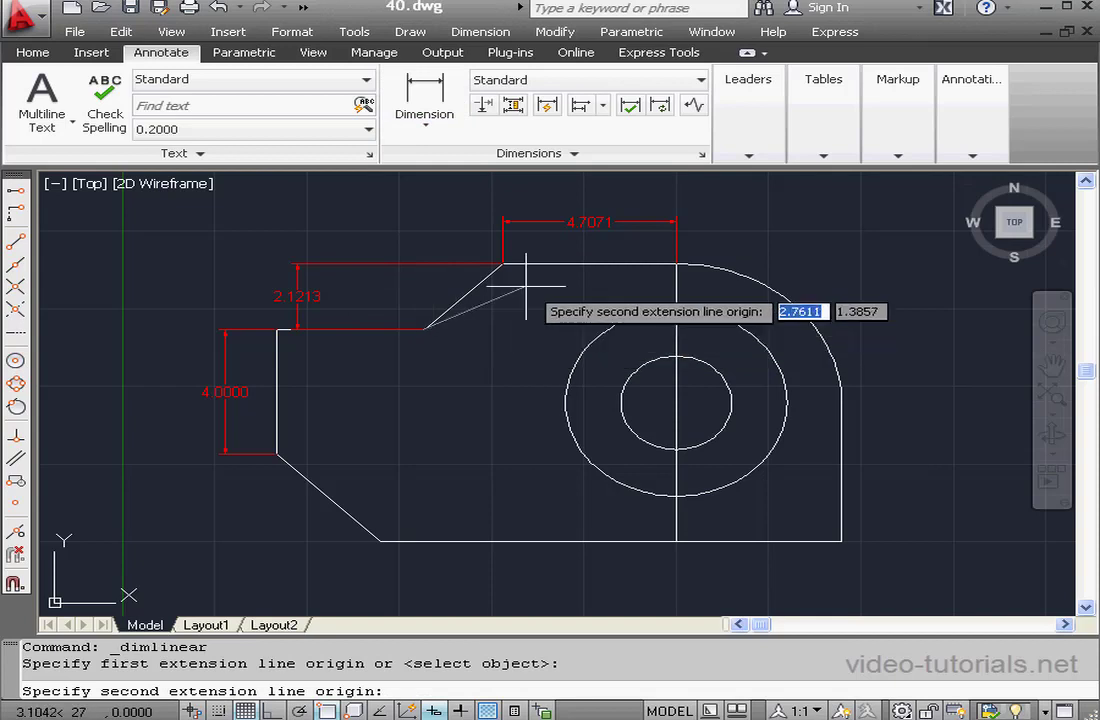
click(501, 263)
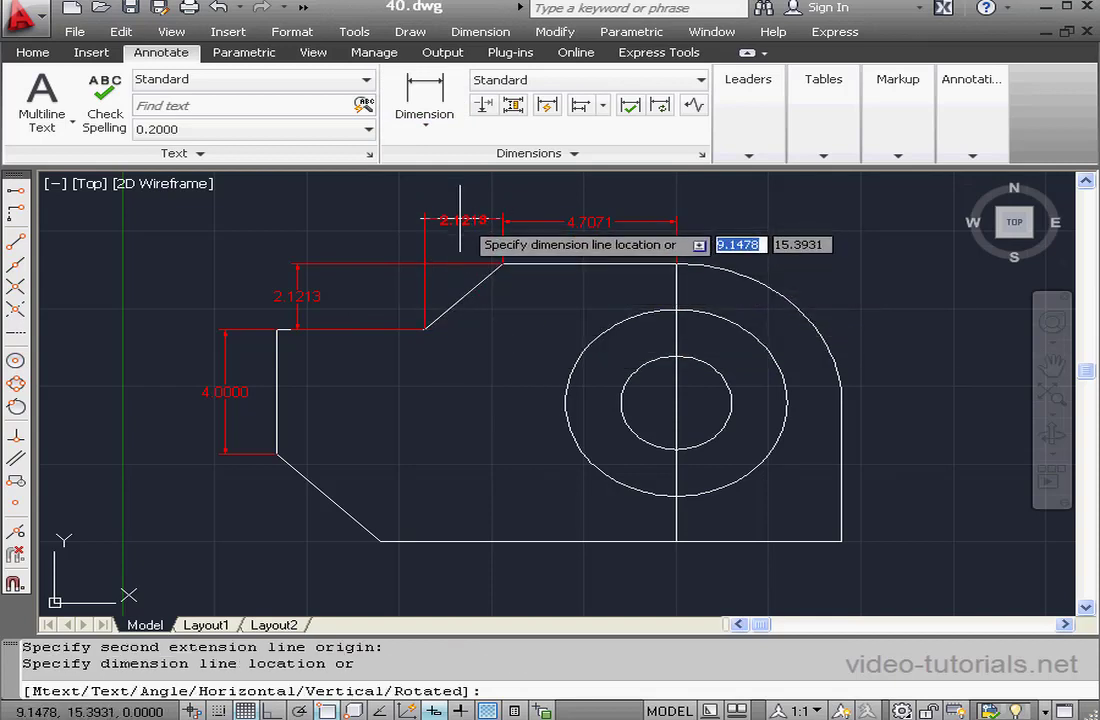
click(462, 222)
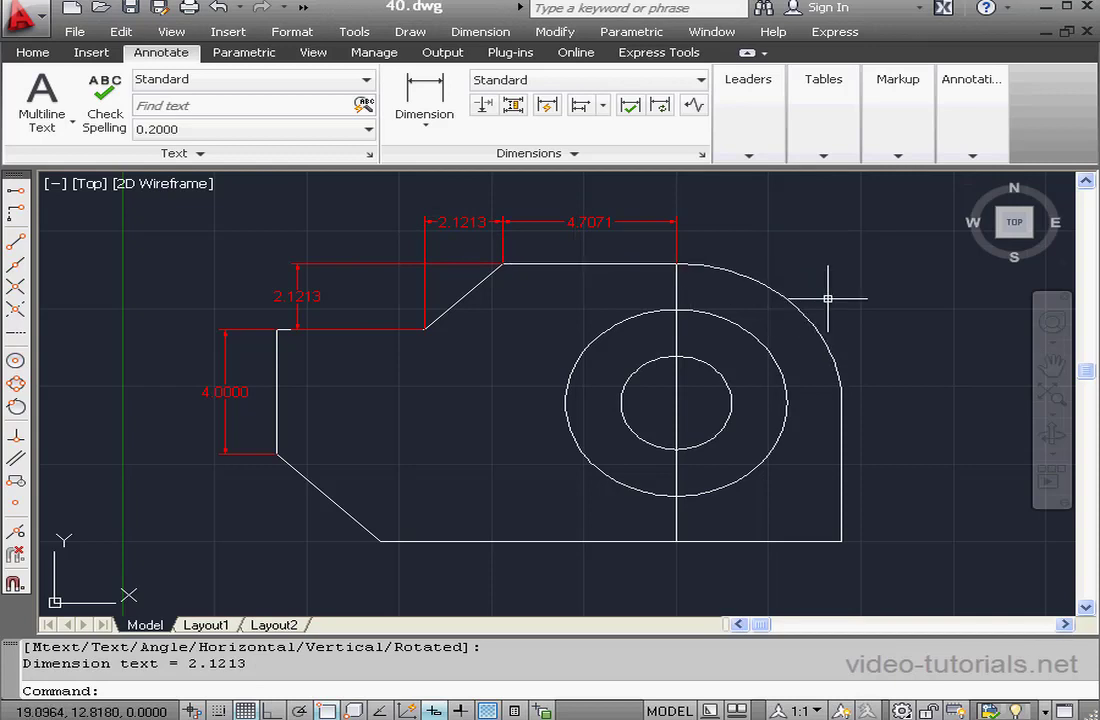
Add an aligned dimension along the bottom edge from the lower slanted edge's end to the vertical centre line, placed below the outline.
click(428, 125)
click(410, 206)
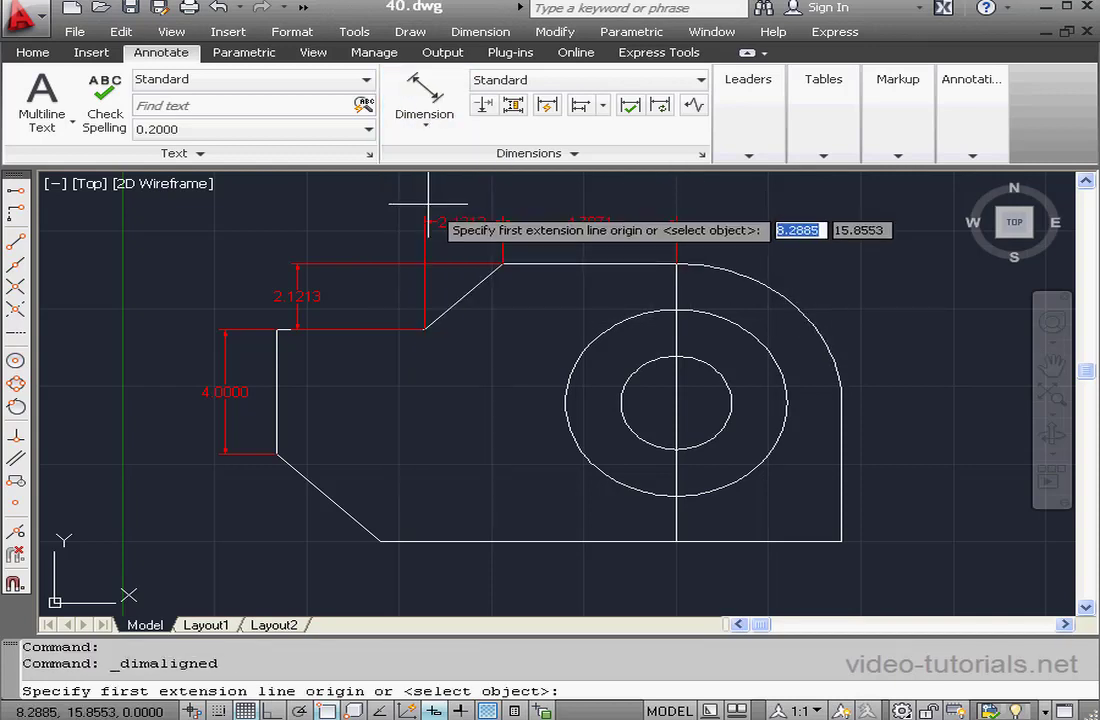
click(381, 541)
click(676, 541)
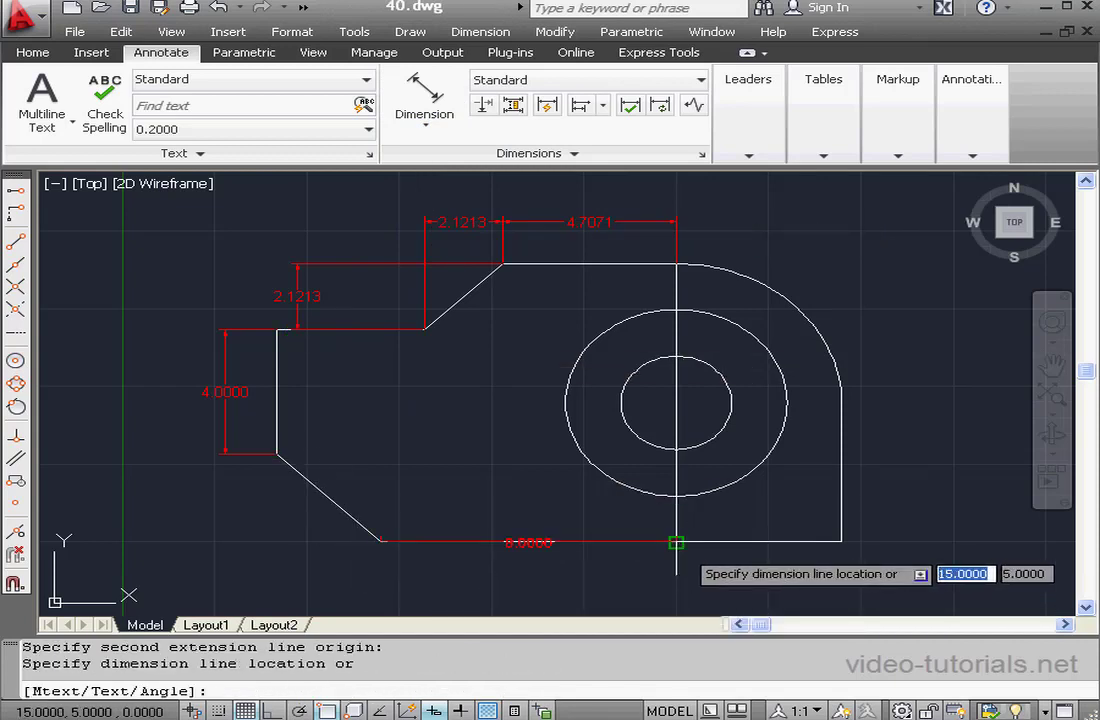
click(529, 570)
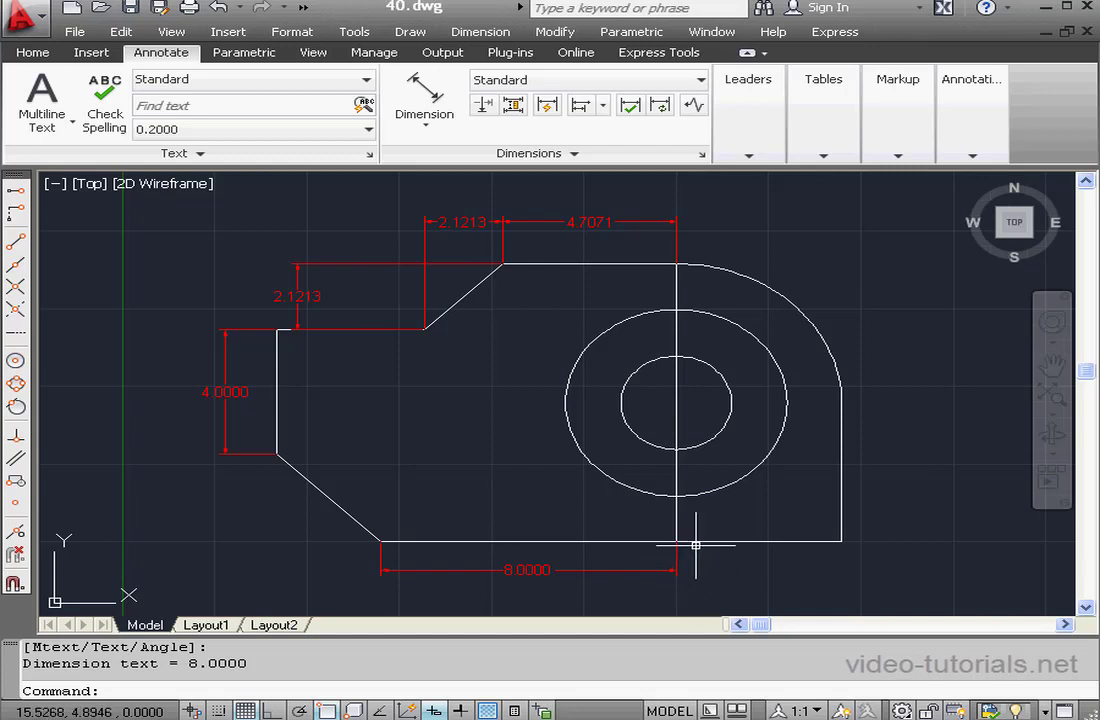
Add an aligned dimension along the upper slanted edge, placed just inside the outline.
click(440, 103)
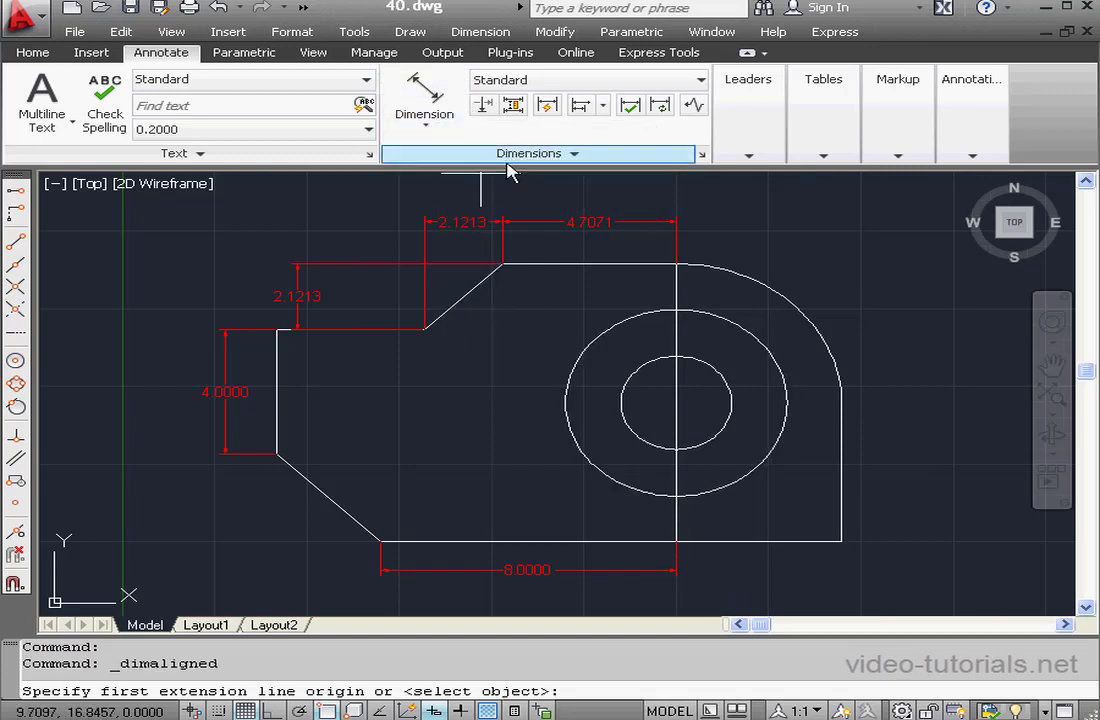
click(424, 329)
click(502, 264)
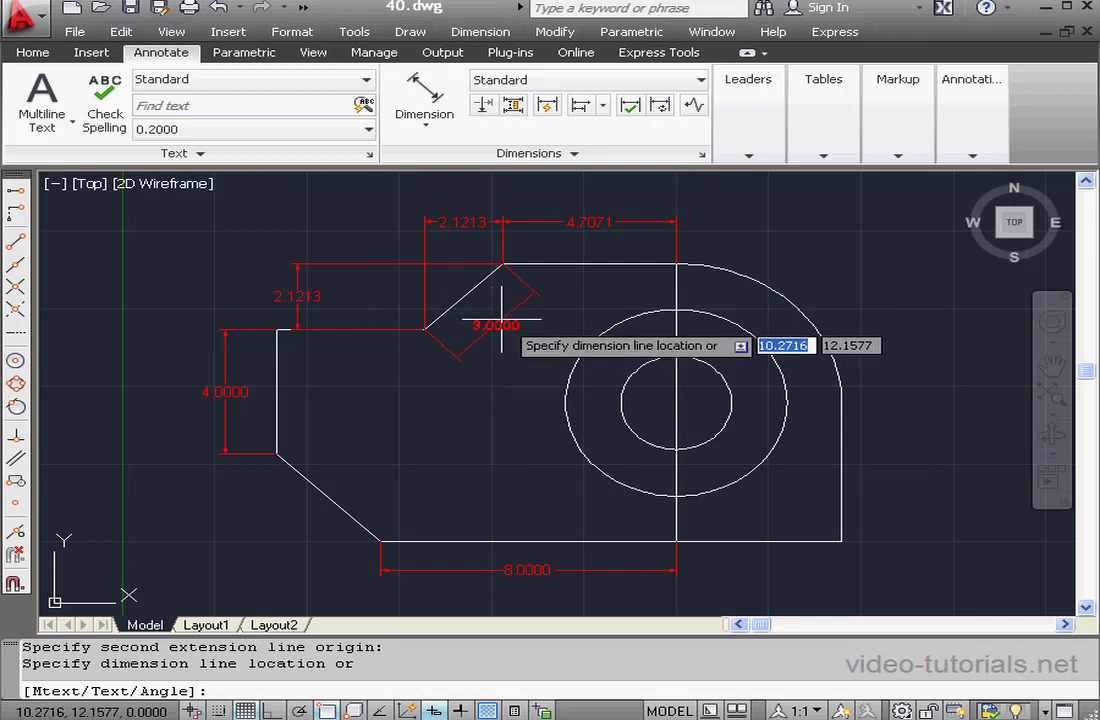
click(500, 316)
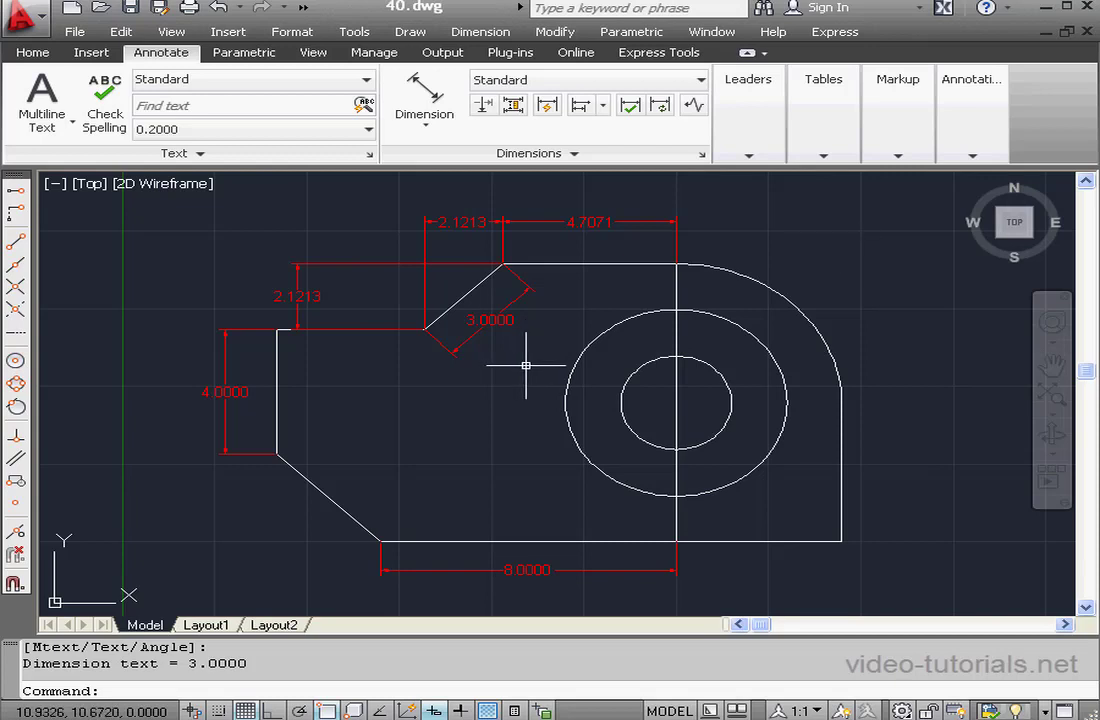
Add an angular dimension between the bottom edge and the lower slanted edge, placed inside the part.
click(437, 127)
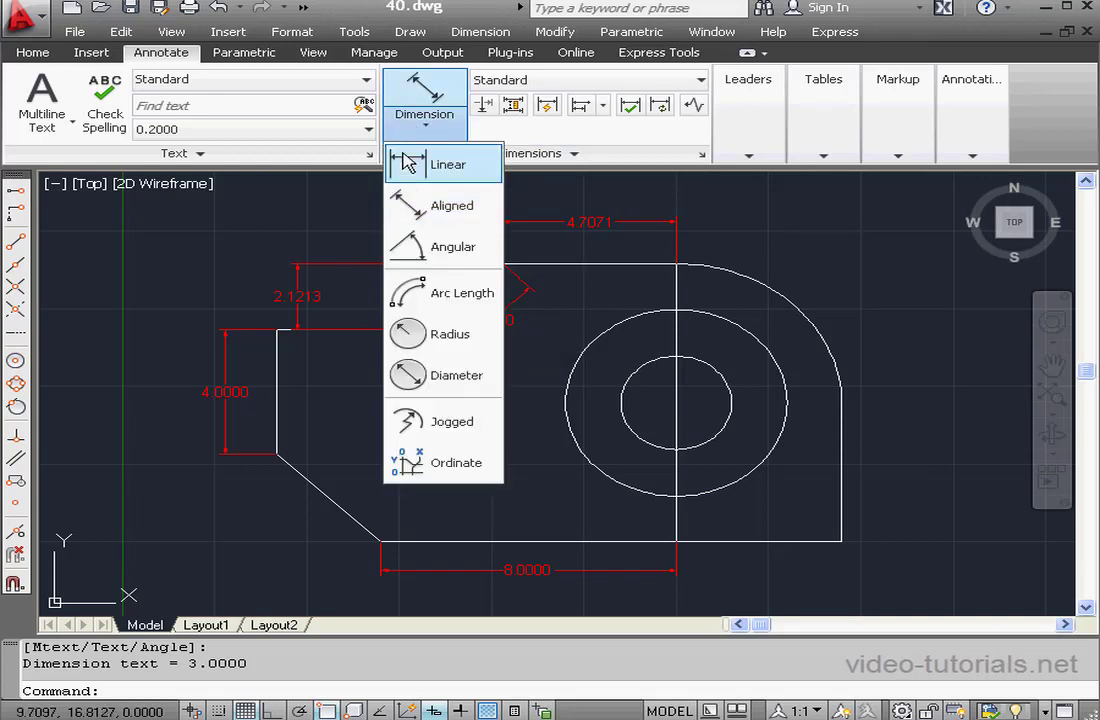
click(419, 245)
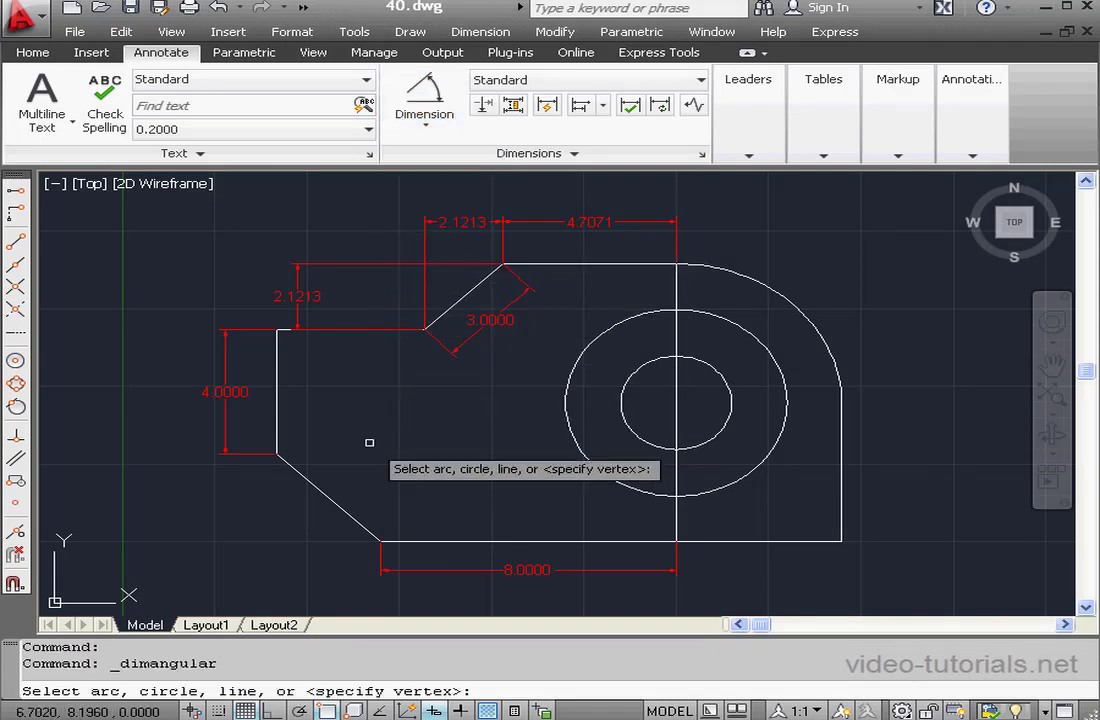
click(425, 541)
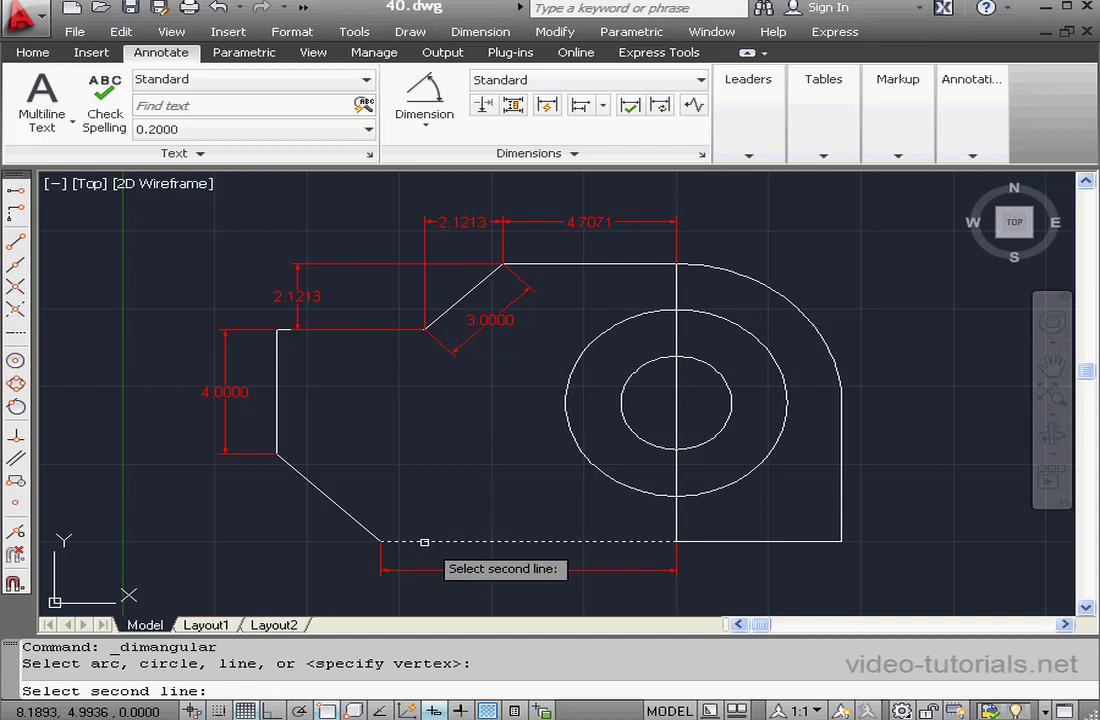
click(362, 523)
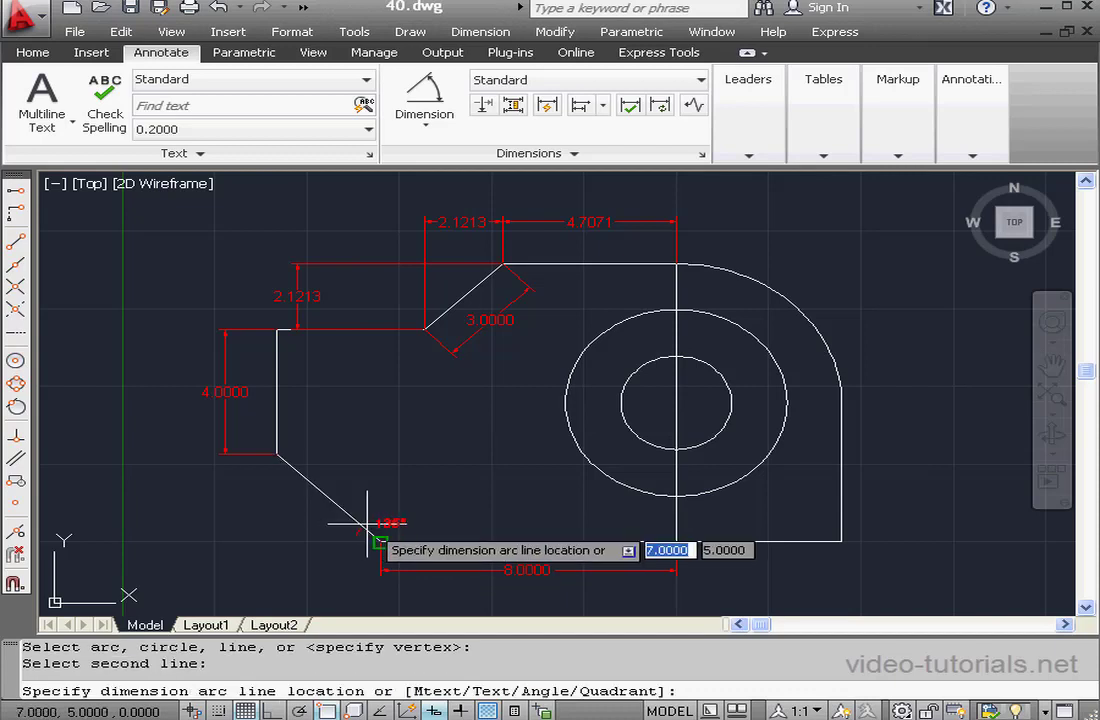
click(413, 503)
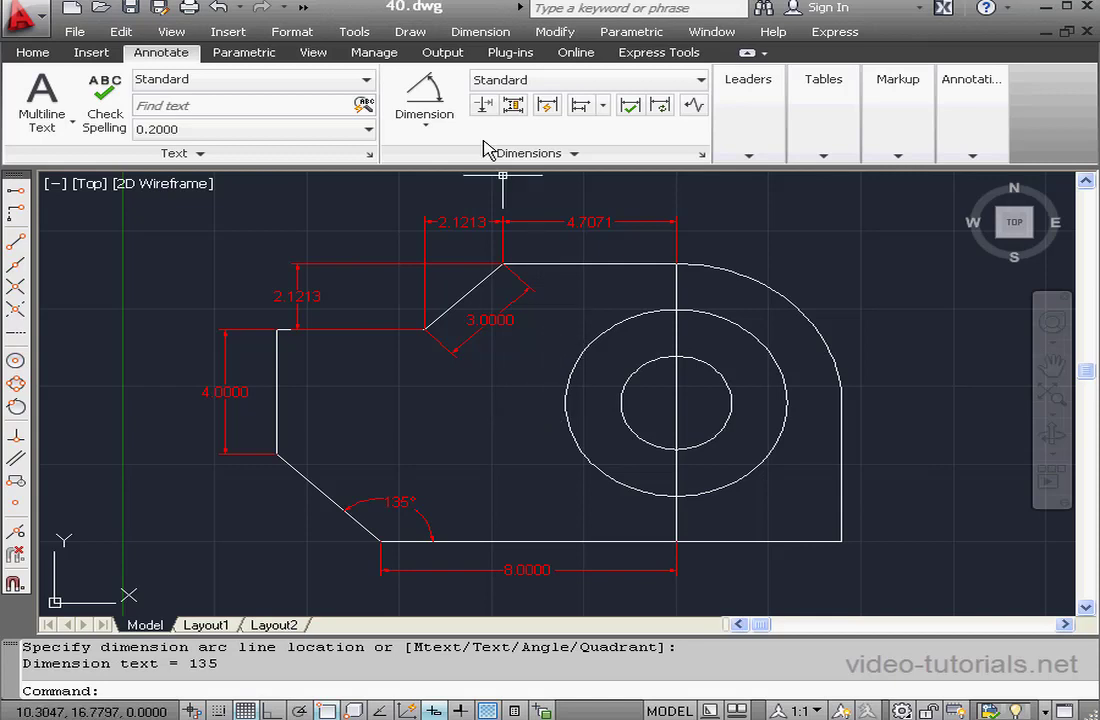
Add an angular dimension between the part's left vertical edge and the lower slanted edge, placed inside the part.
click(437, 98)
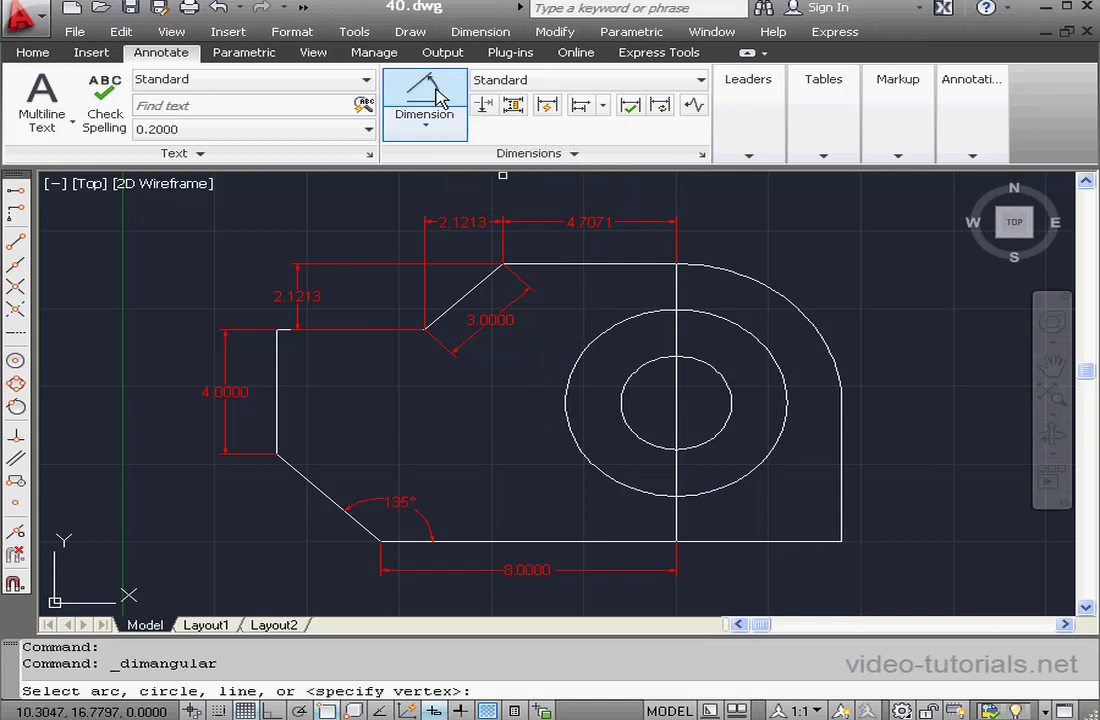
click(278, 424)
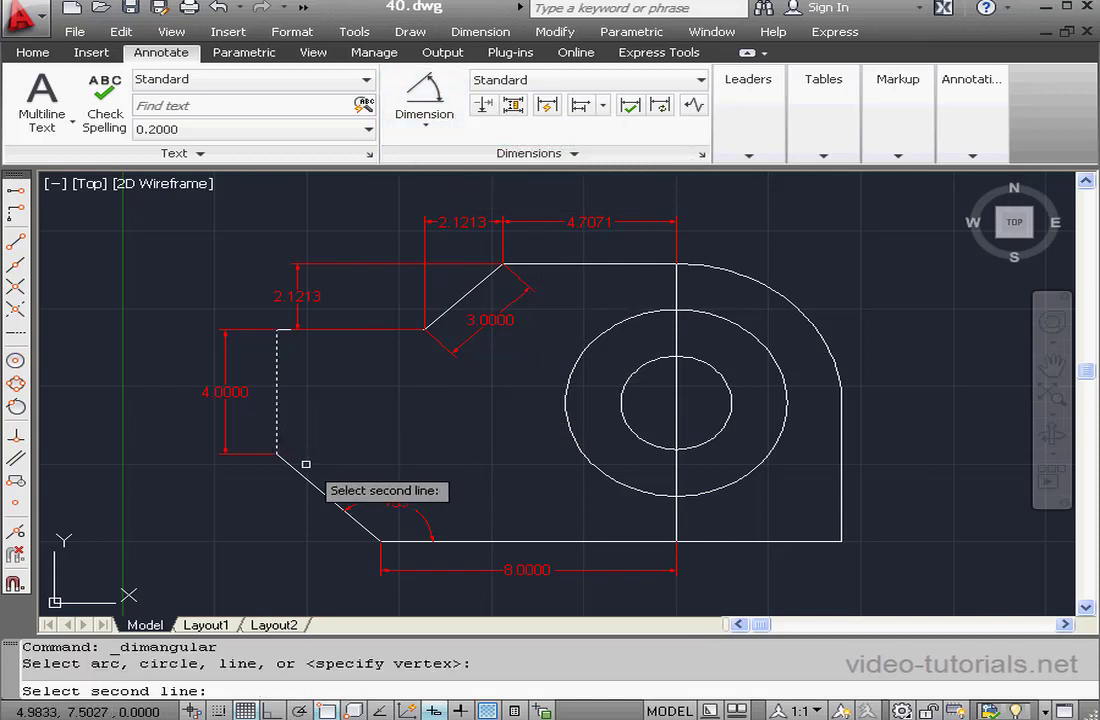
click(291, 464)
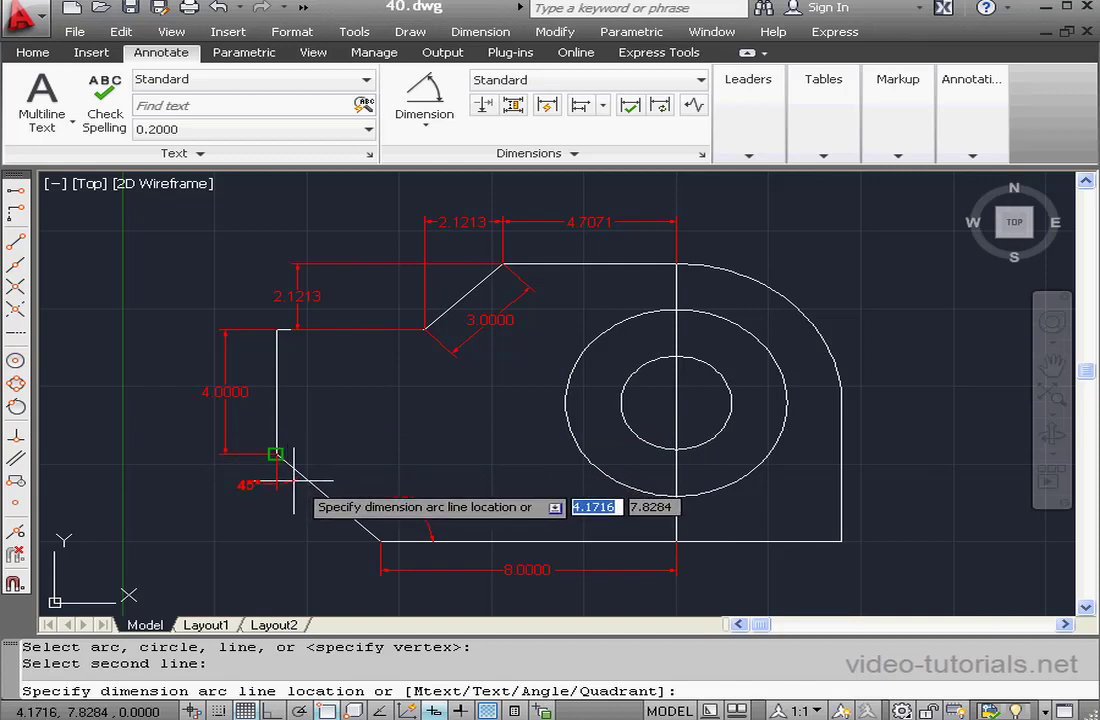
click(326, 440)
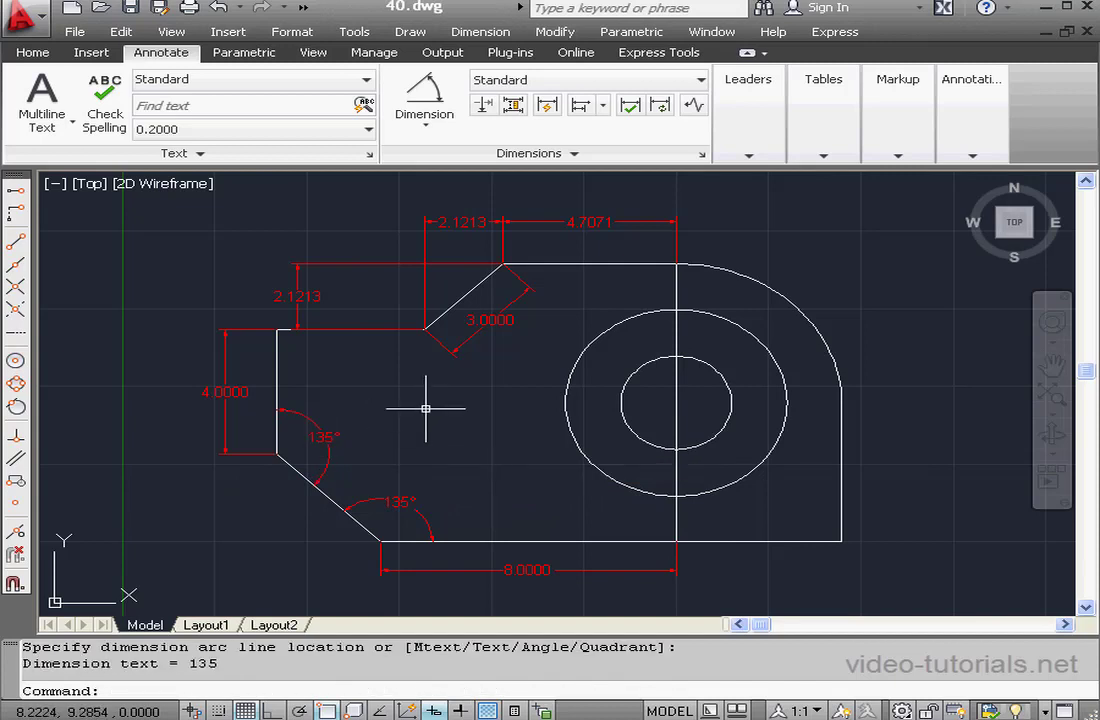
Add an angular dimension to the large arc at the part's upper-right corner, placed outside the outline.
click(424, 98)
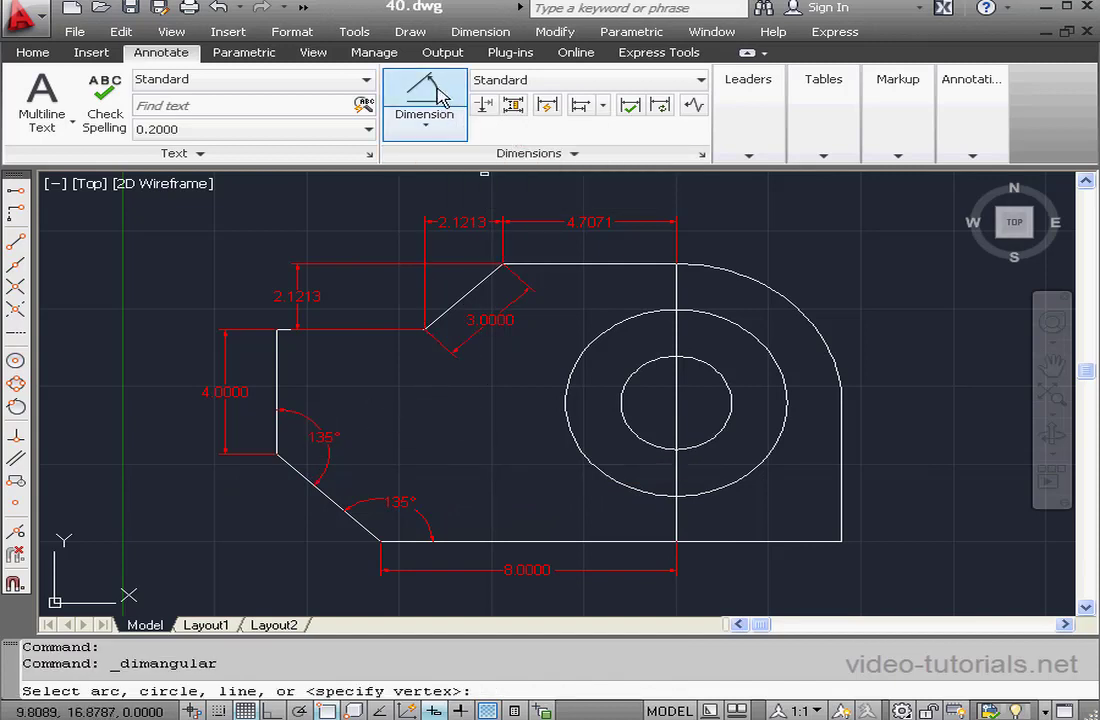
click(806, 330)
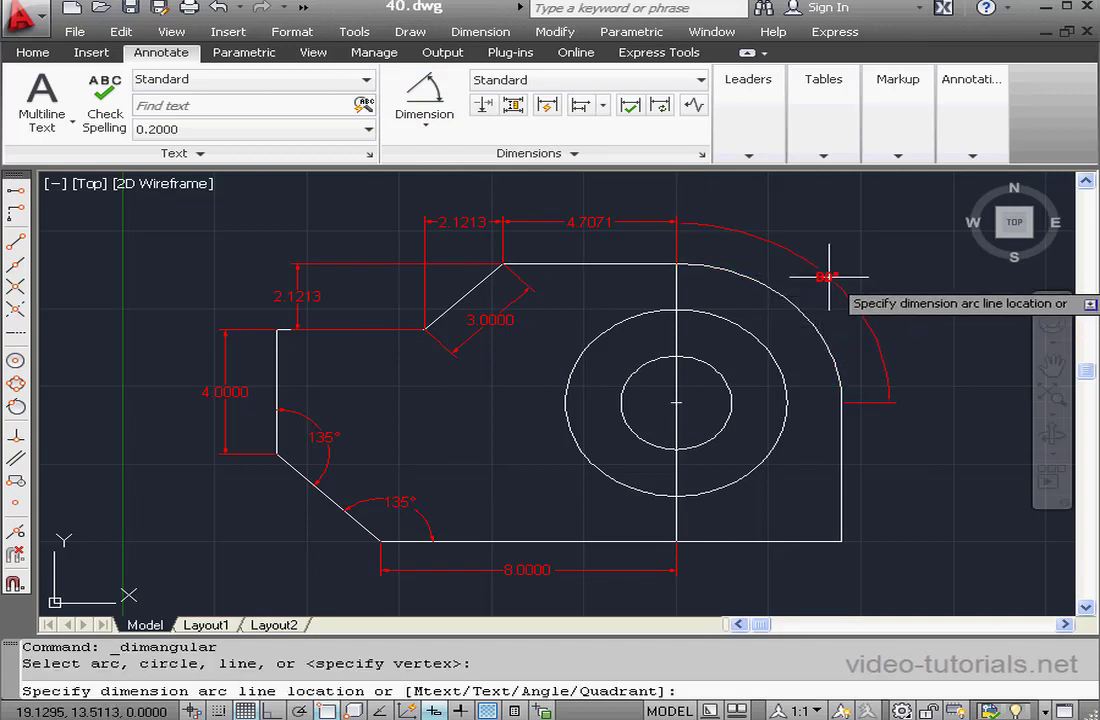
click(842, 277)
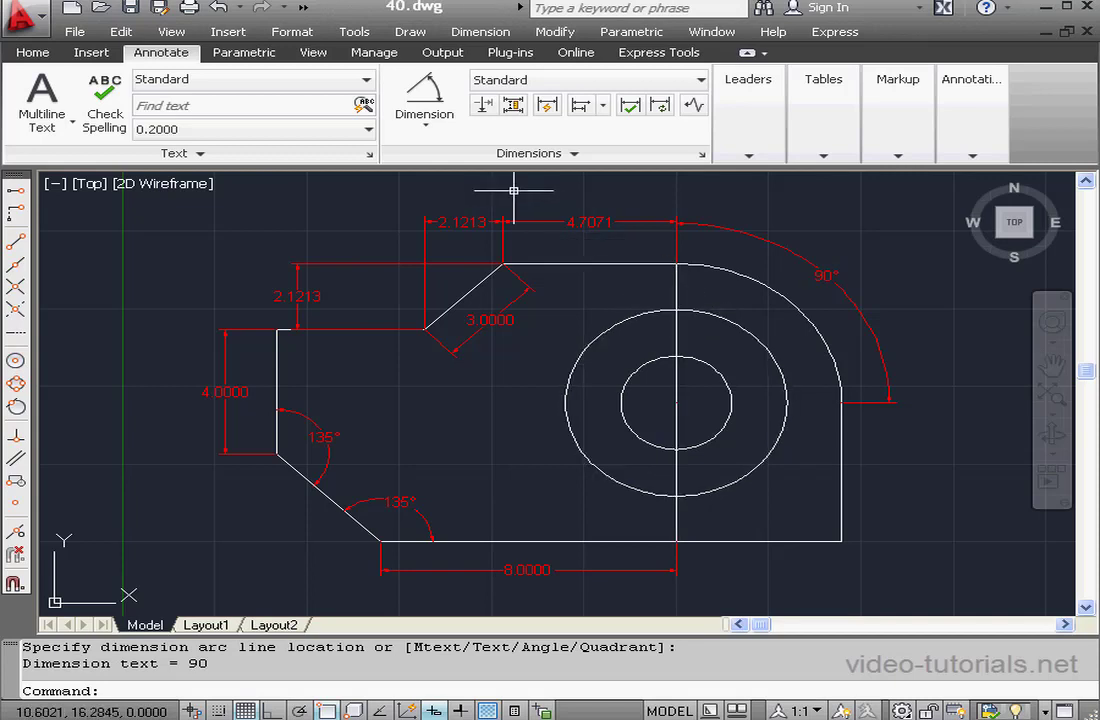
Add an angular dimension to the outer circle between its upper and lower intersections with the vertical line, placed left of the circle.
click(424, 98)
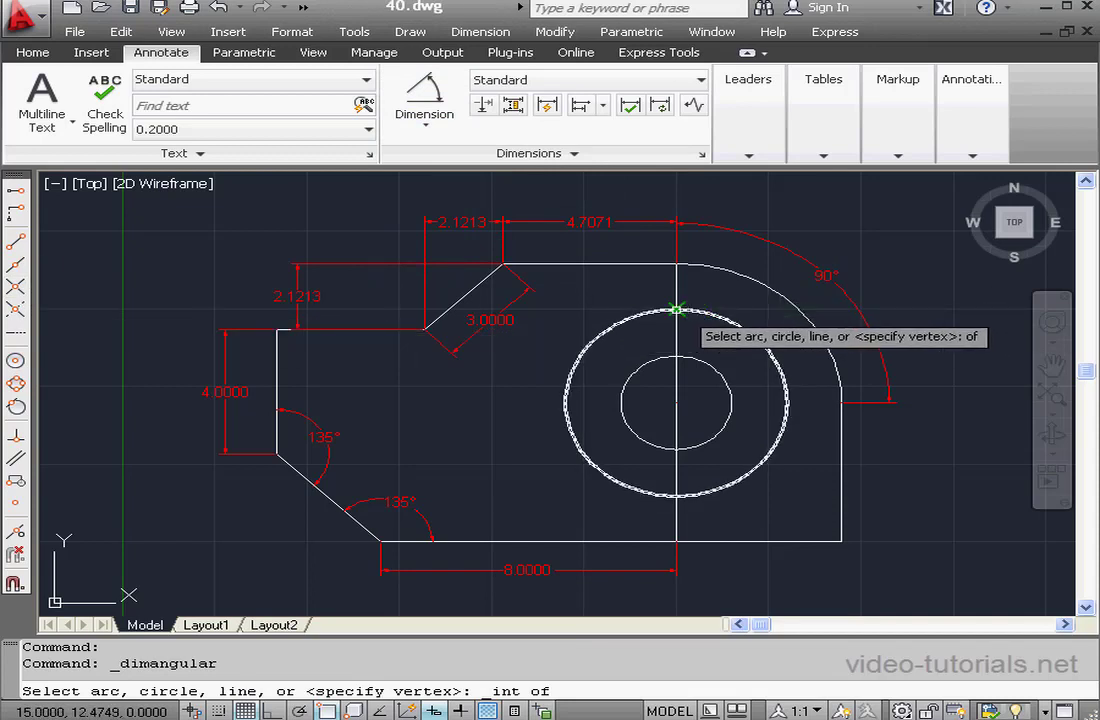
click(677, 309)
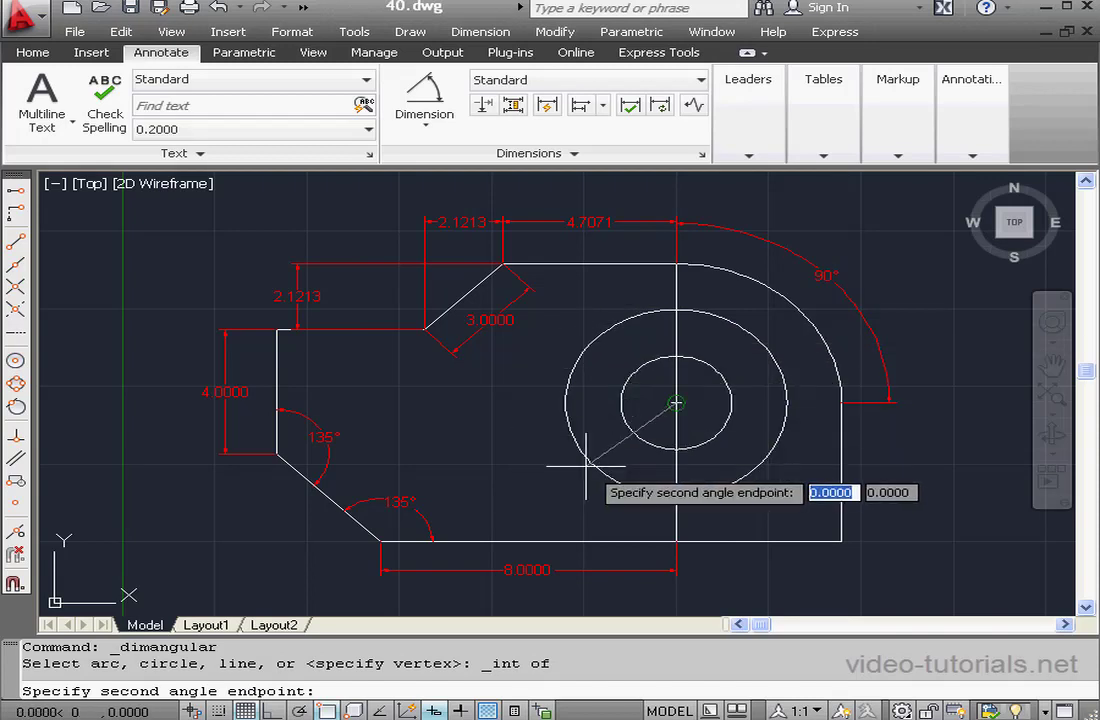
click(15, 287)
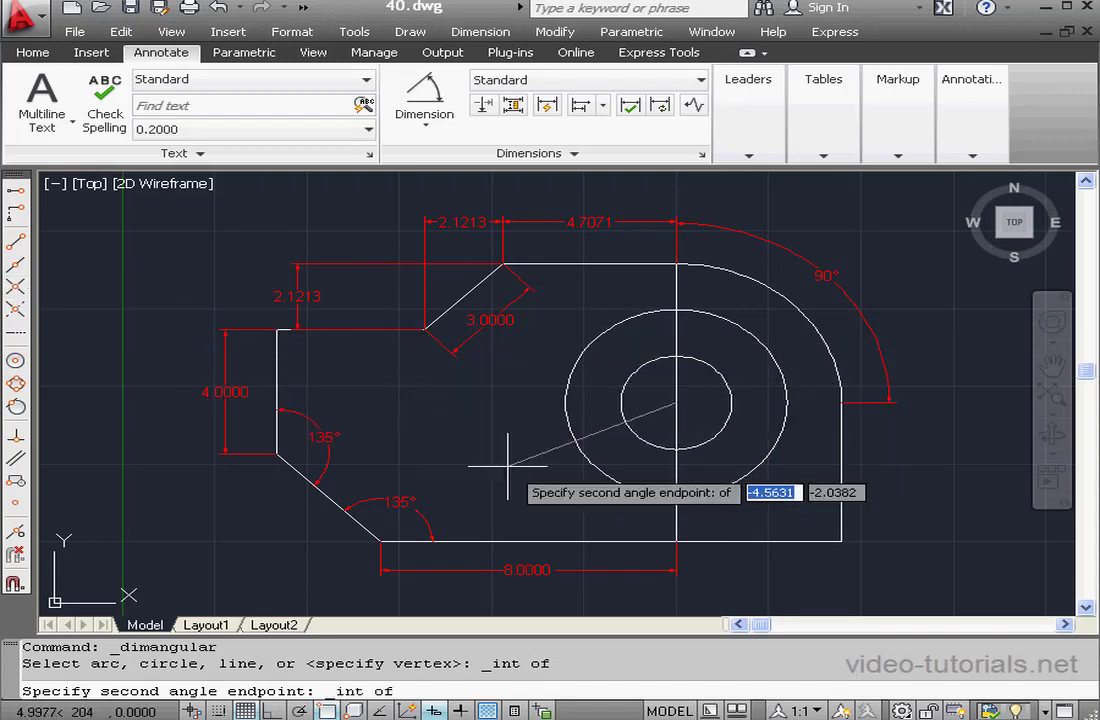
click(677, 512)
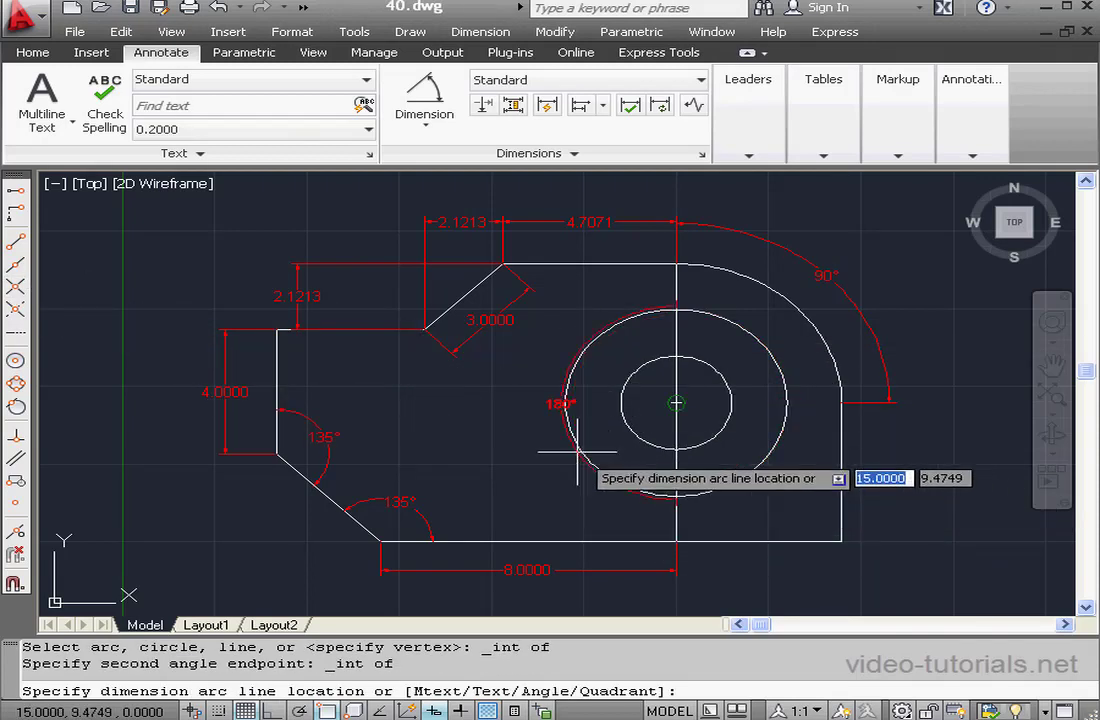
click(526, 420)
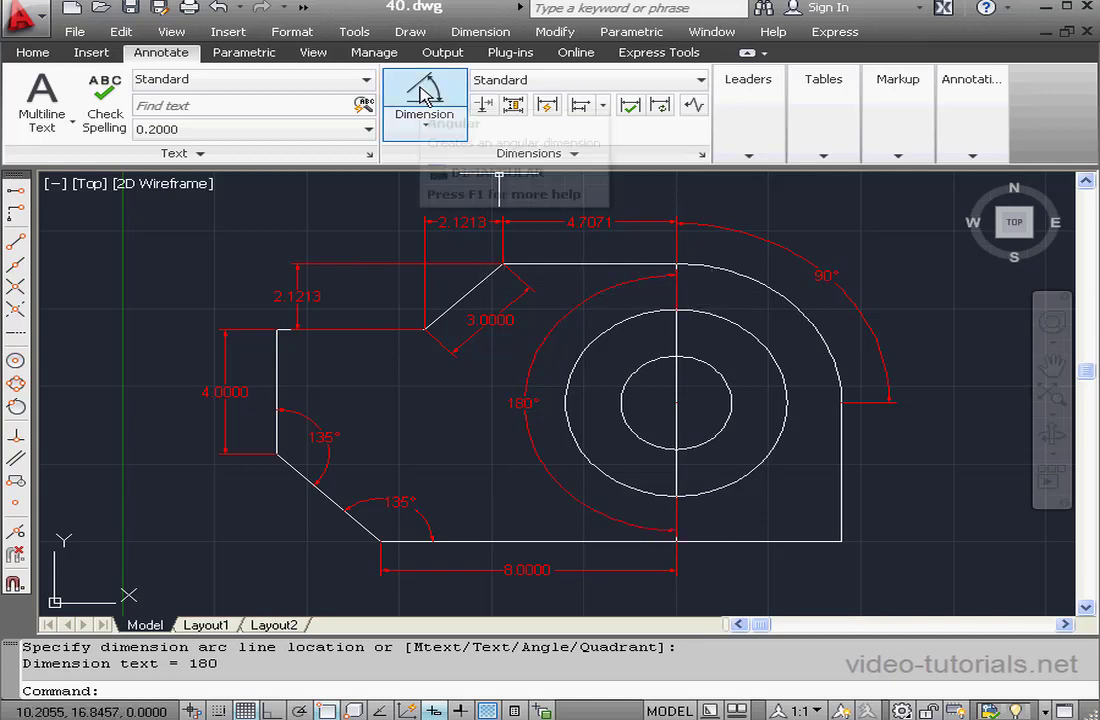
Add an angular dimension to the outer circle from its rightmost point to its lower intersection with the vertical line, placed outside the lower-right quarter.
click(457, 108)
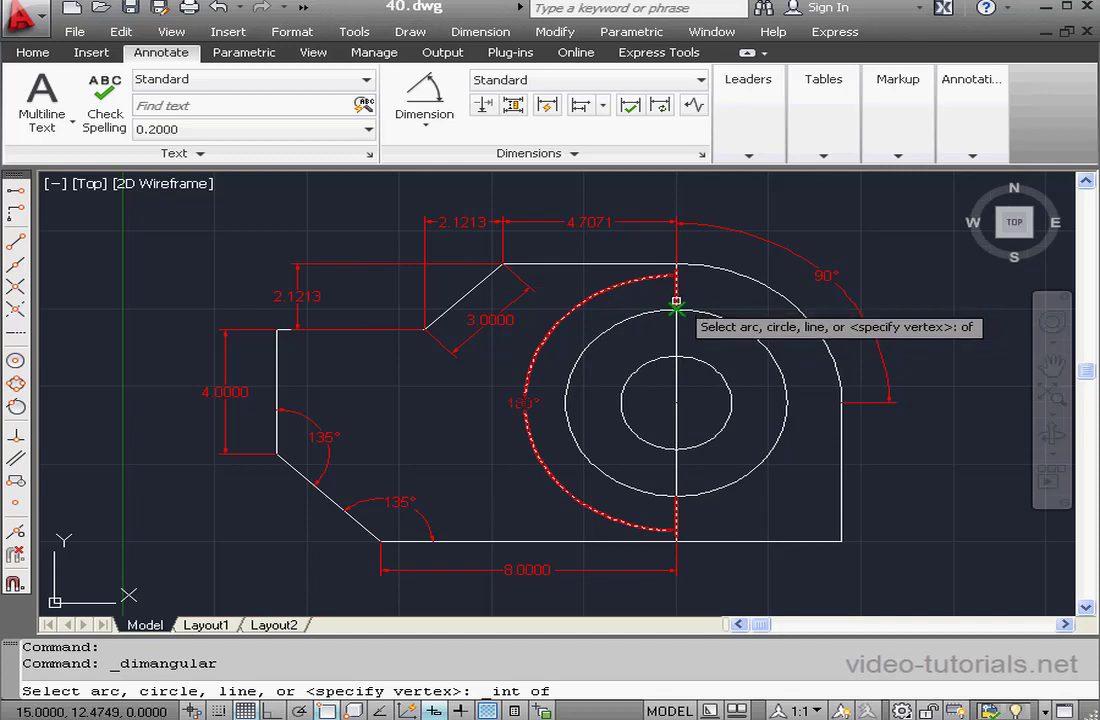
click(676, 310)
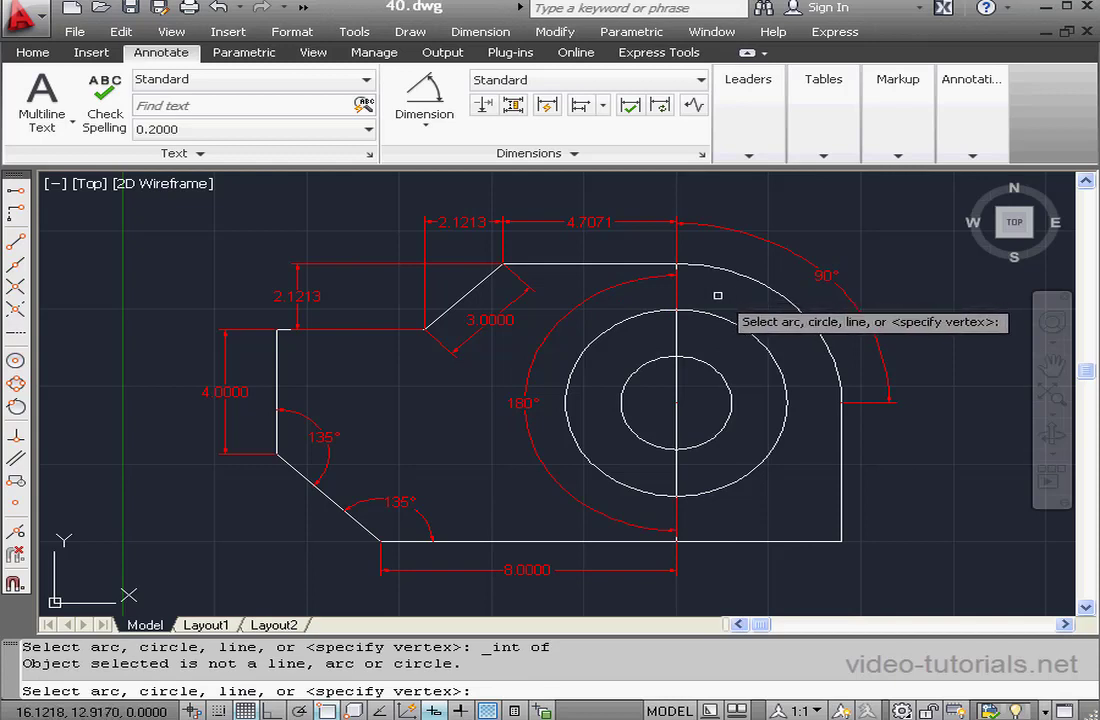
click(788, 403)
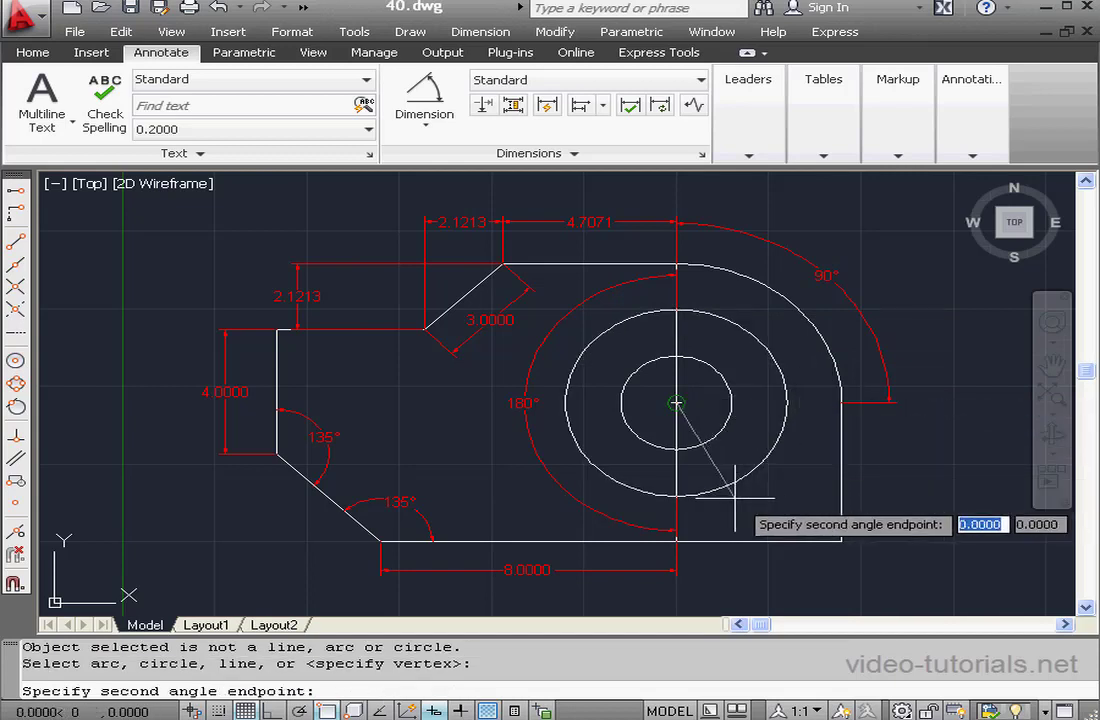
click(16, 288)
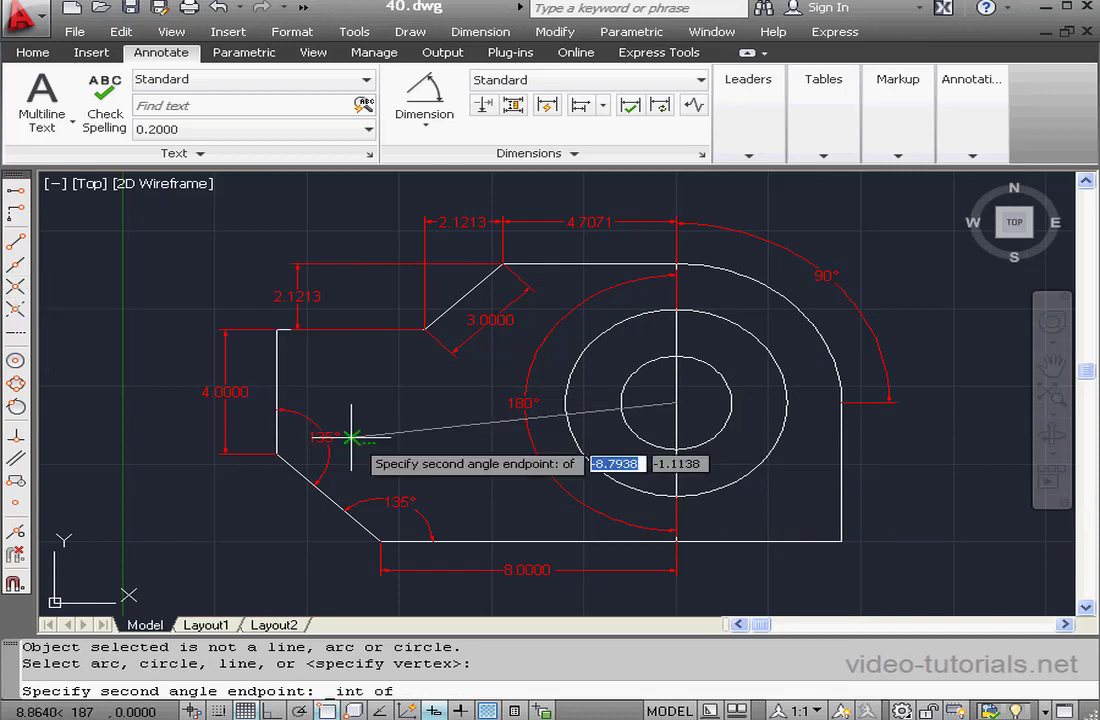
click(677, 497)
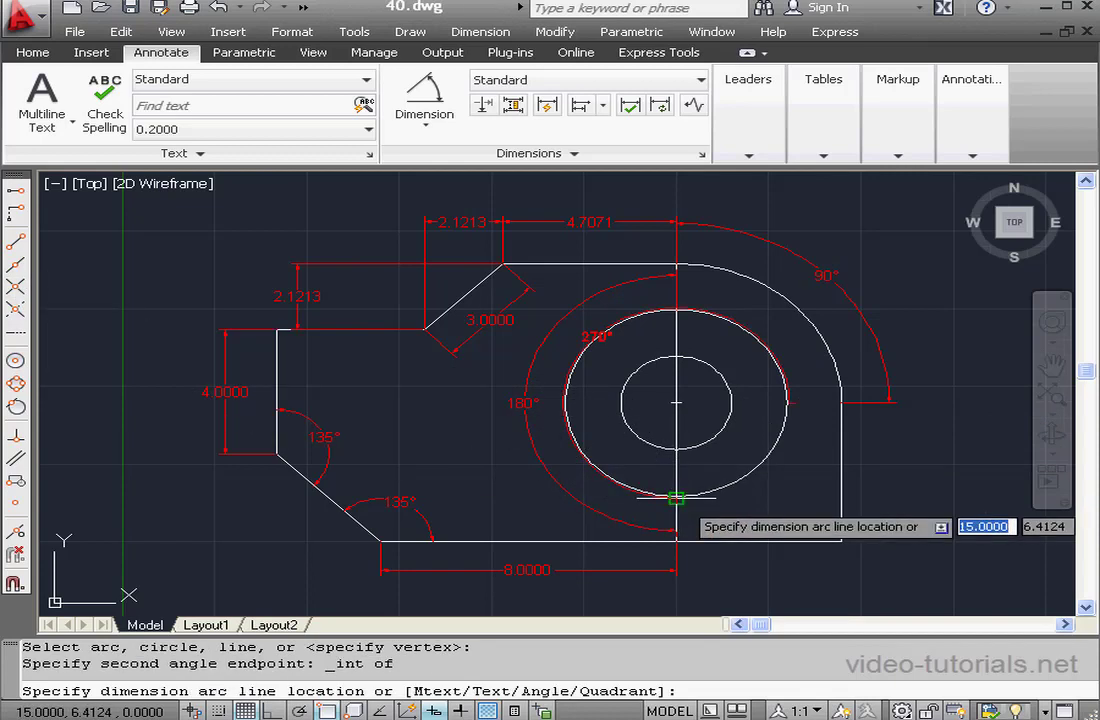
click(780, 484)
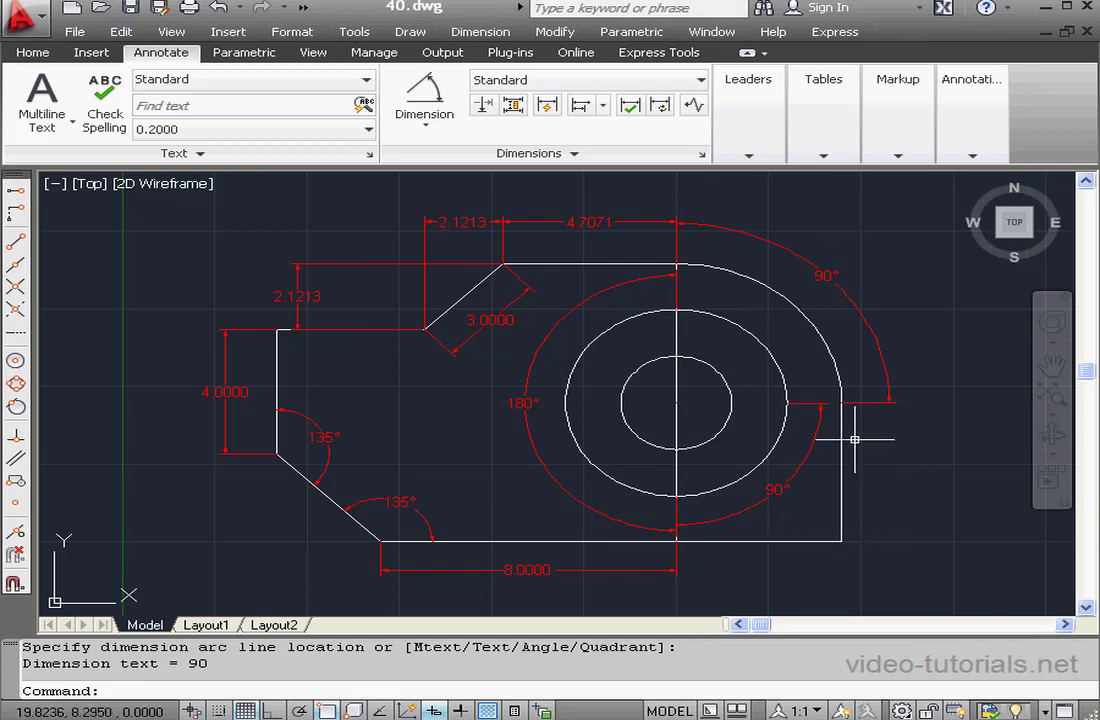
Add an arc length dimension to the large upper-right arc, placed outside the arc's angular dimension.
click(432, 121)
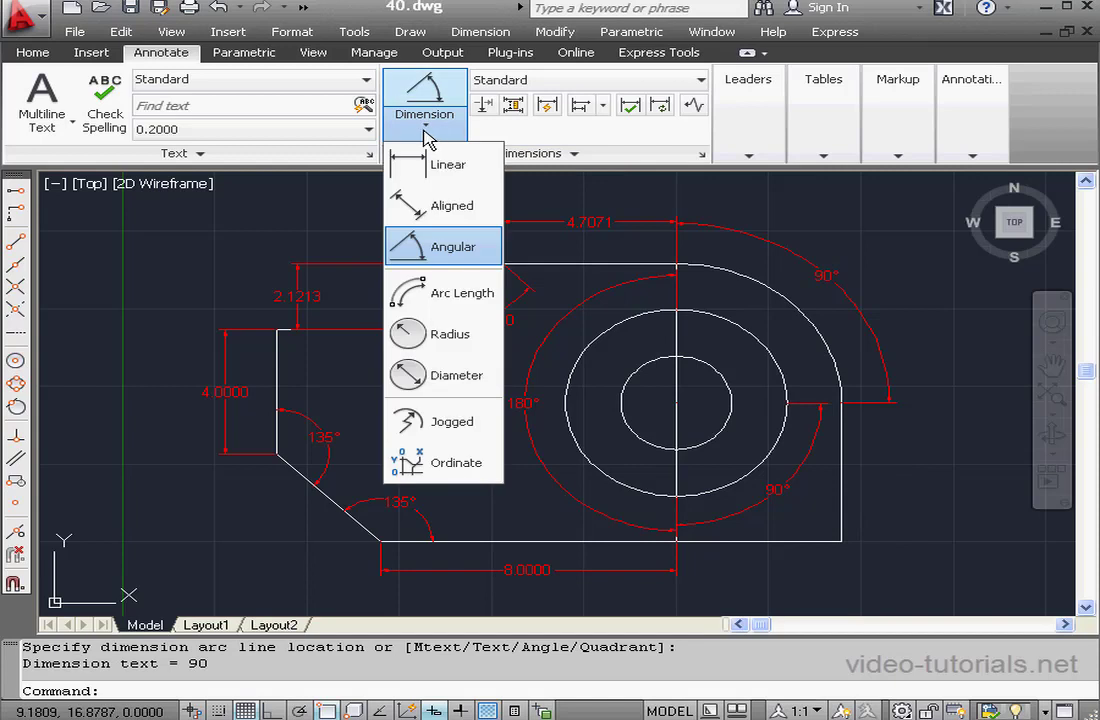
click(443, 293)
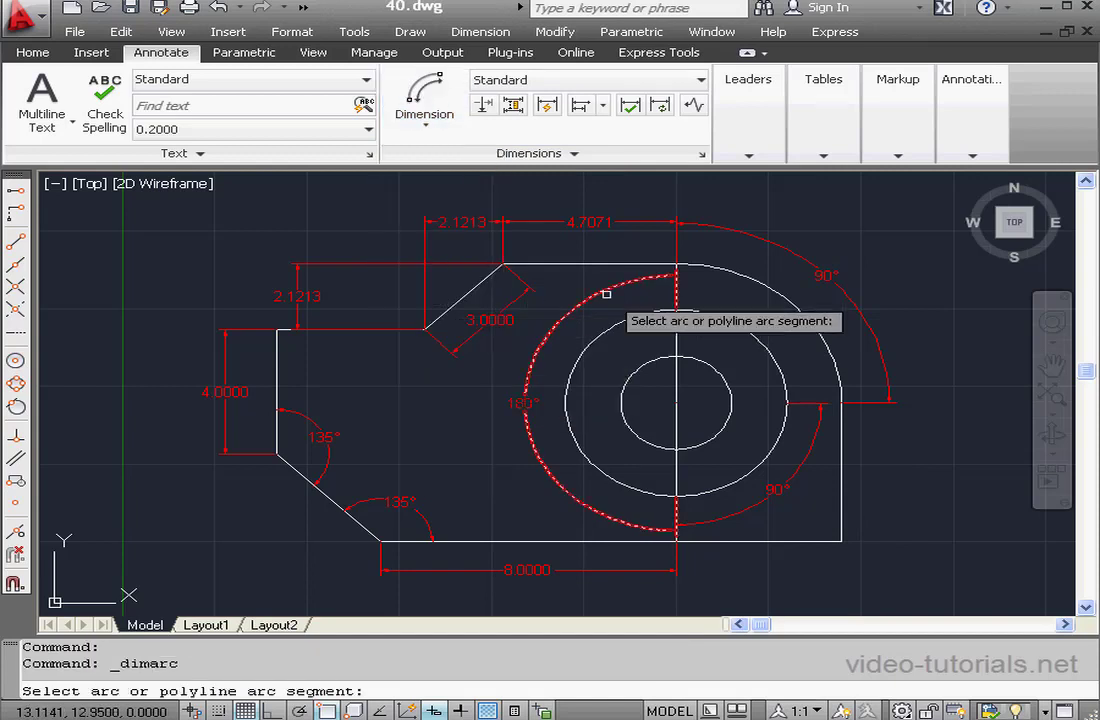
click(775, 287)
click(843, 245)
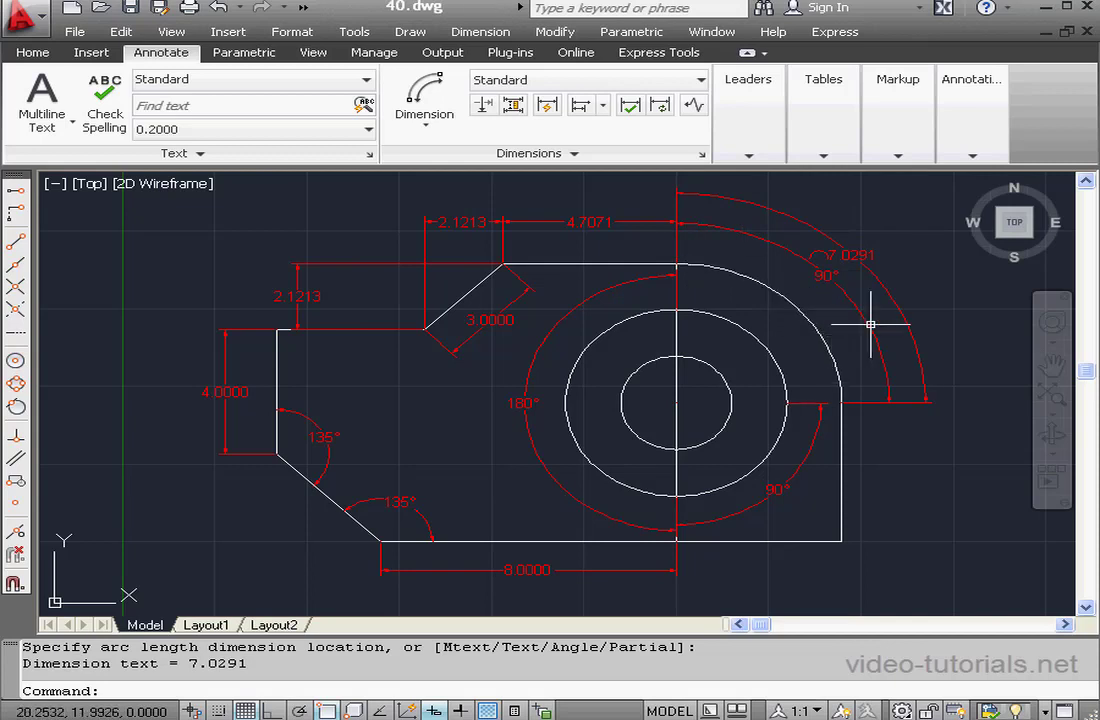
Add a radius dimension to the inner circle, with its text placed left of the circles inside the part outline.
click(431, 123)
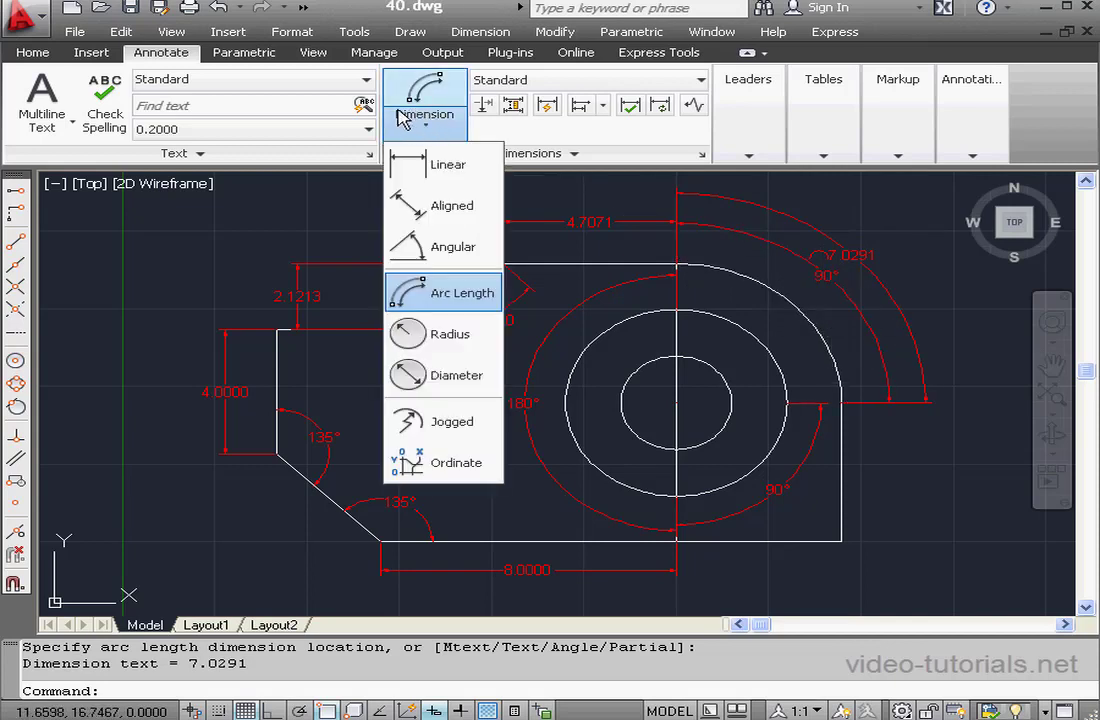
click(408, 331)
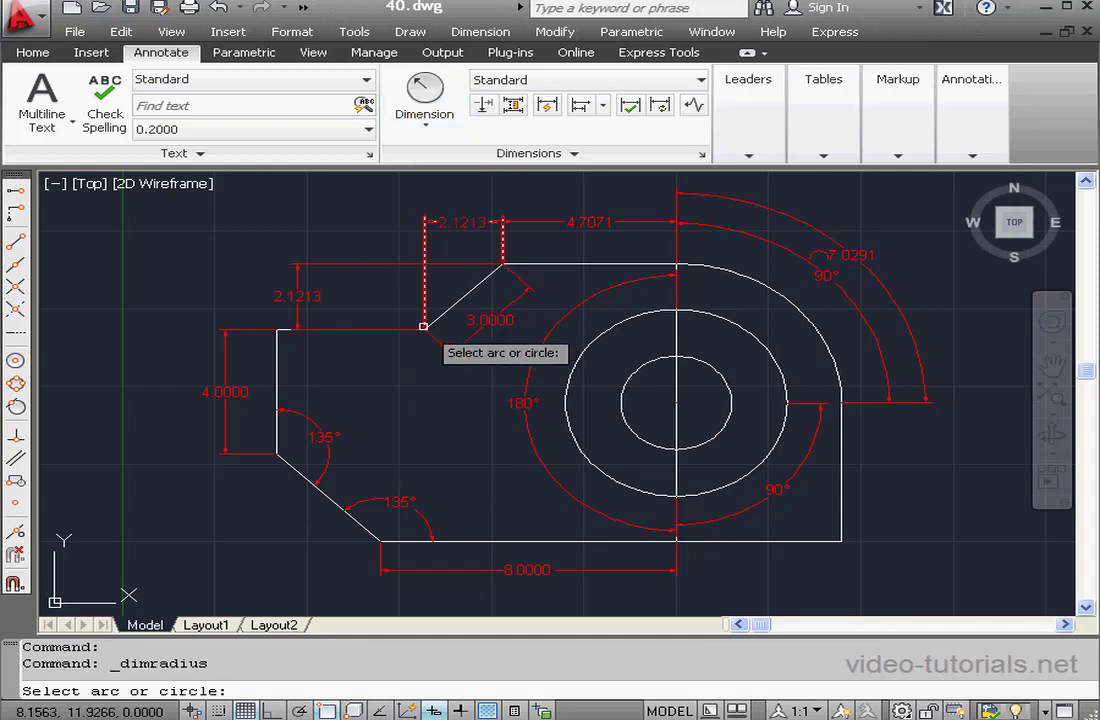
click(620, 400)
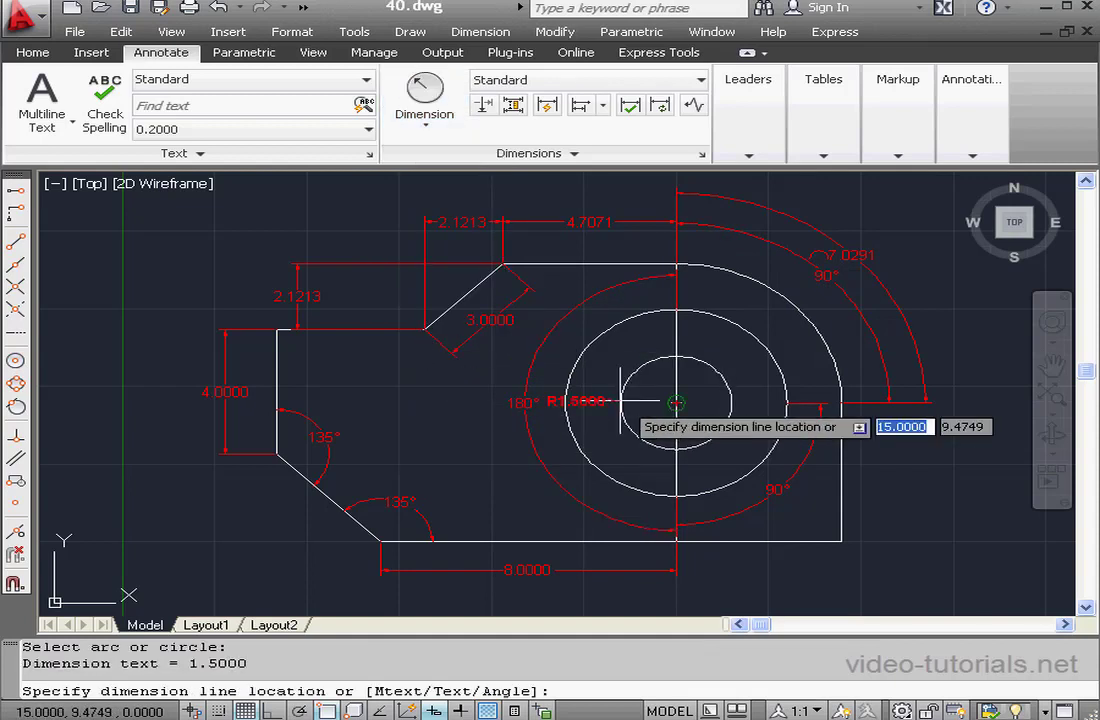
click(452, 387)
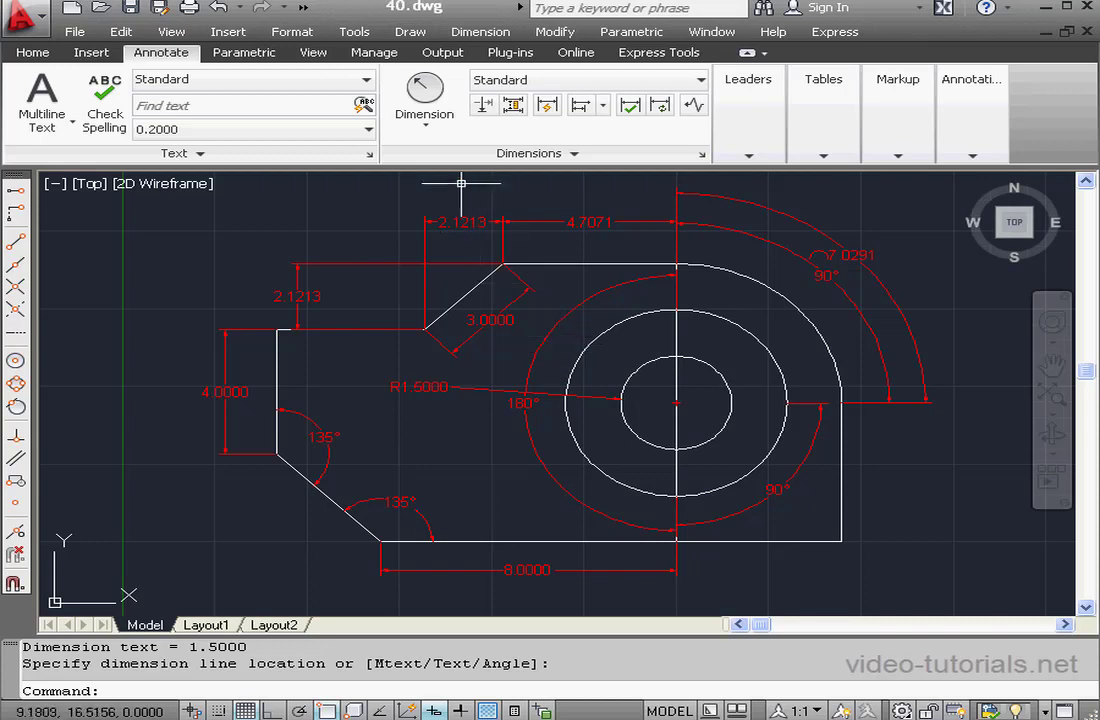
Add a diameter dimension to the inner circle, with its text placed just below the radius dimension.
click(428, 122)
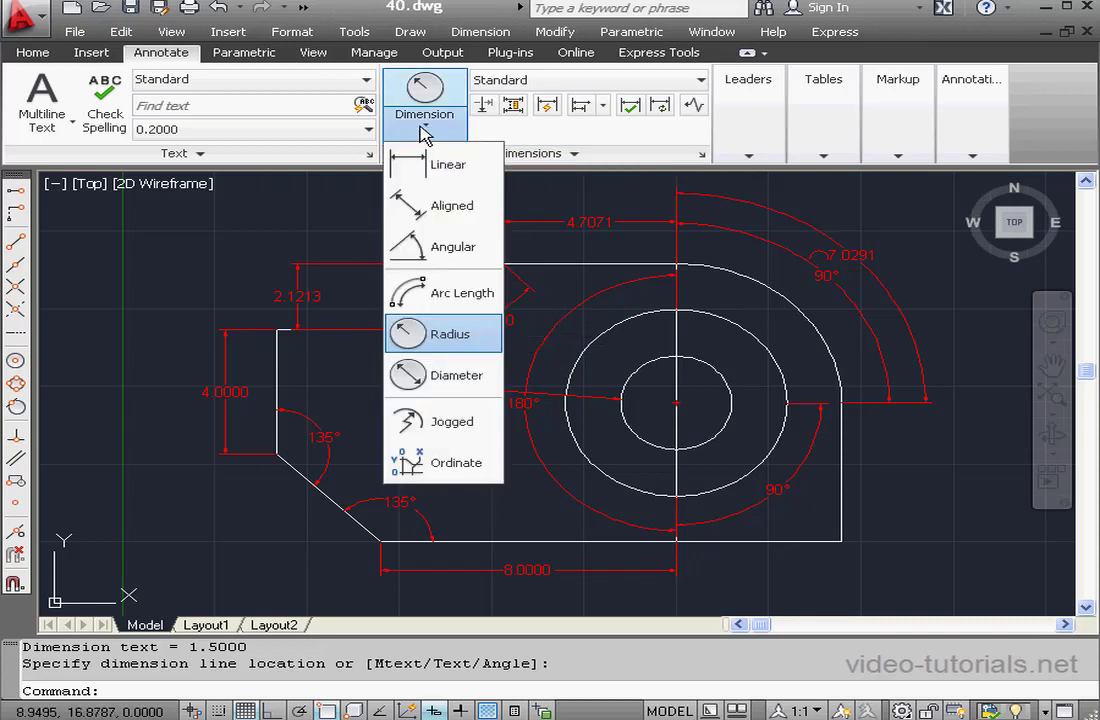
click(450, 372)
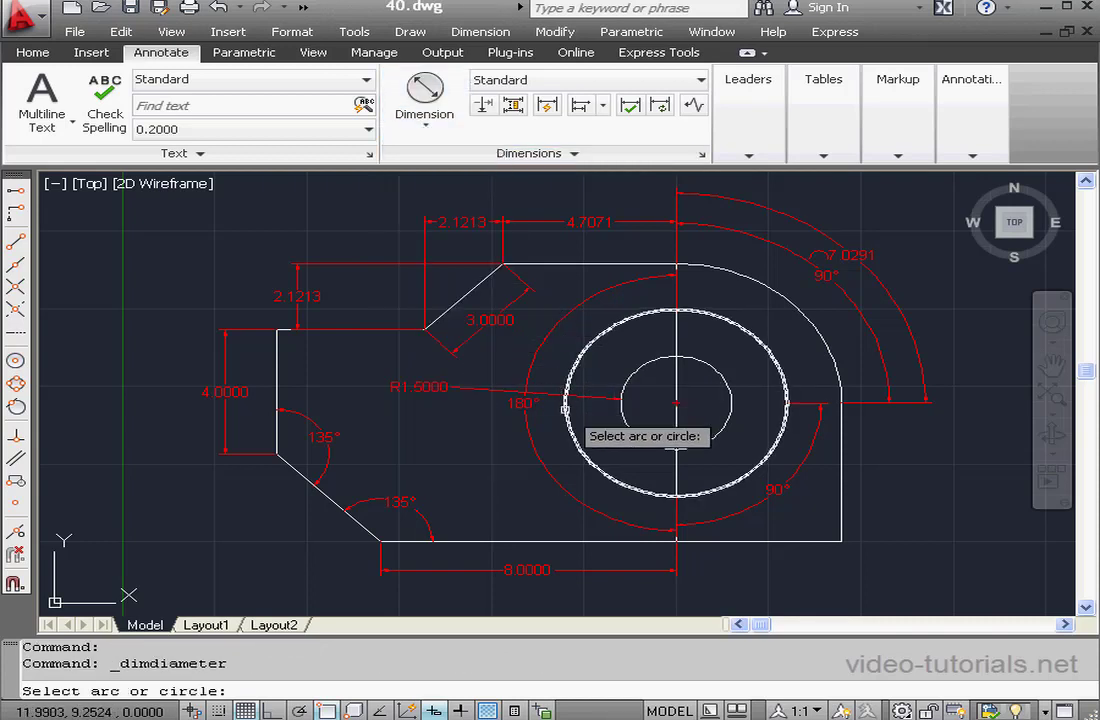
click(631, 429)
click(470, 438)
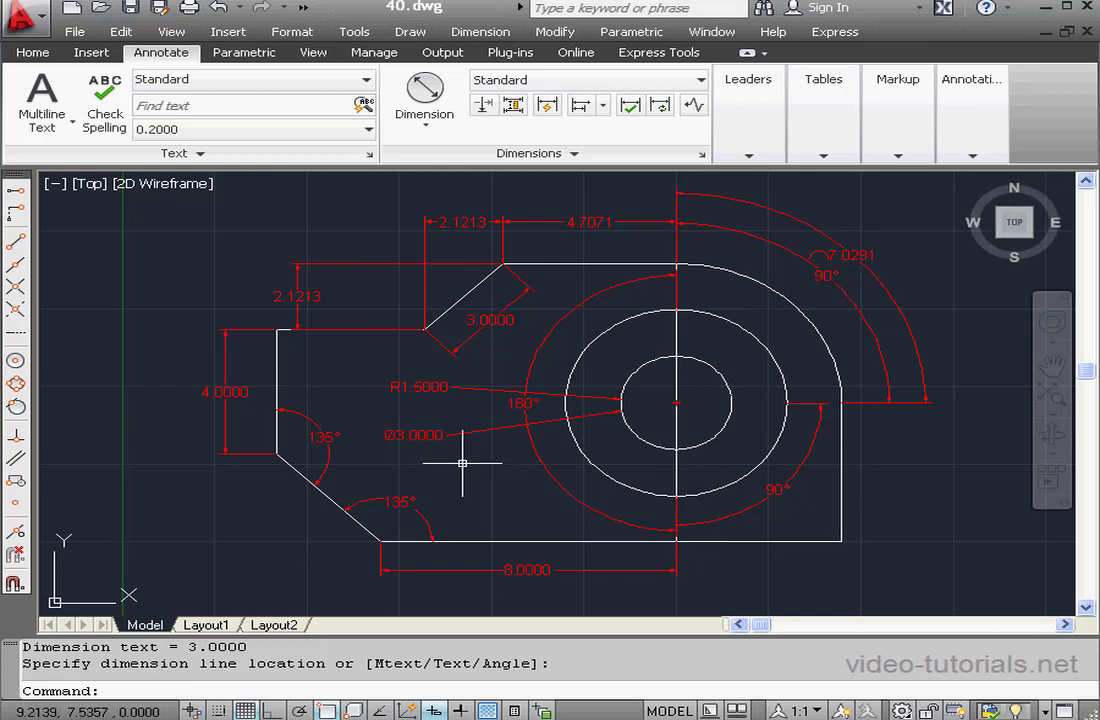
Add a diameter dimension to the large upper-right arc, with its text placed outside the arc length dimension.
click(425, 92)
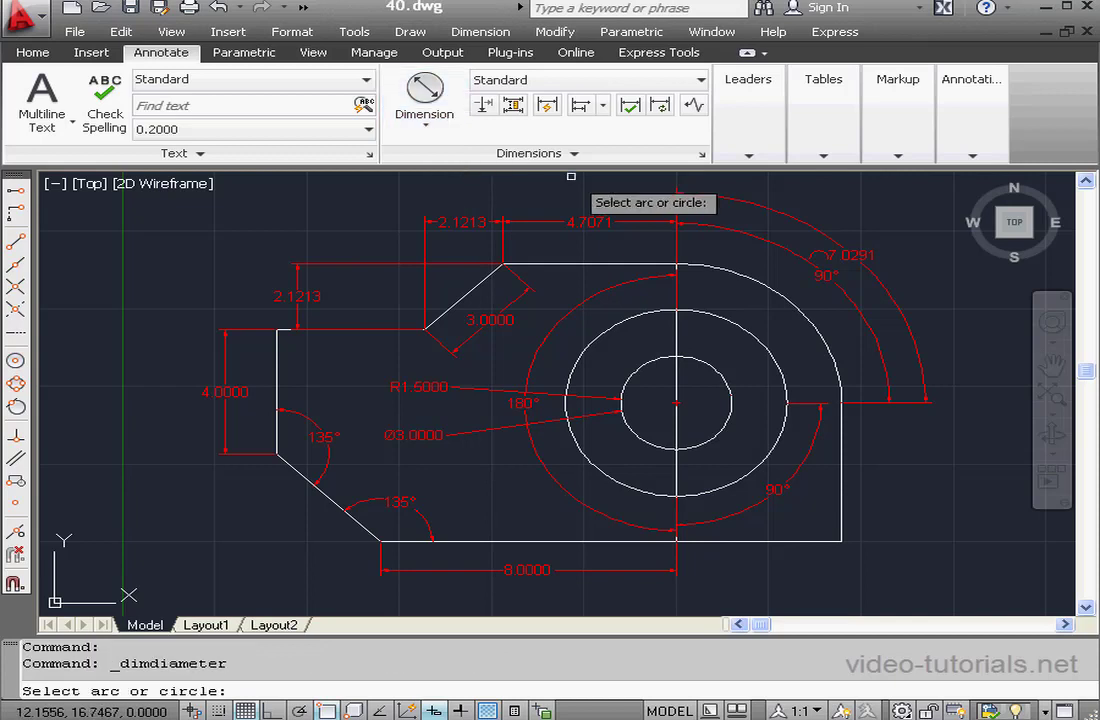
click(843, 373)
click(960, 308)
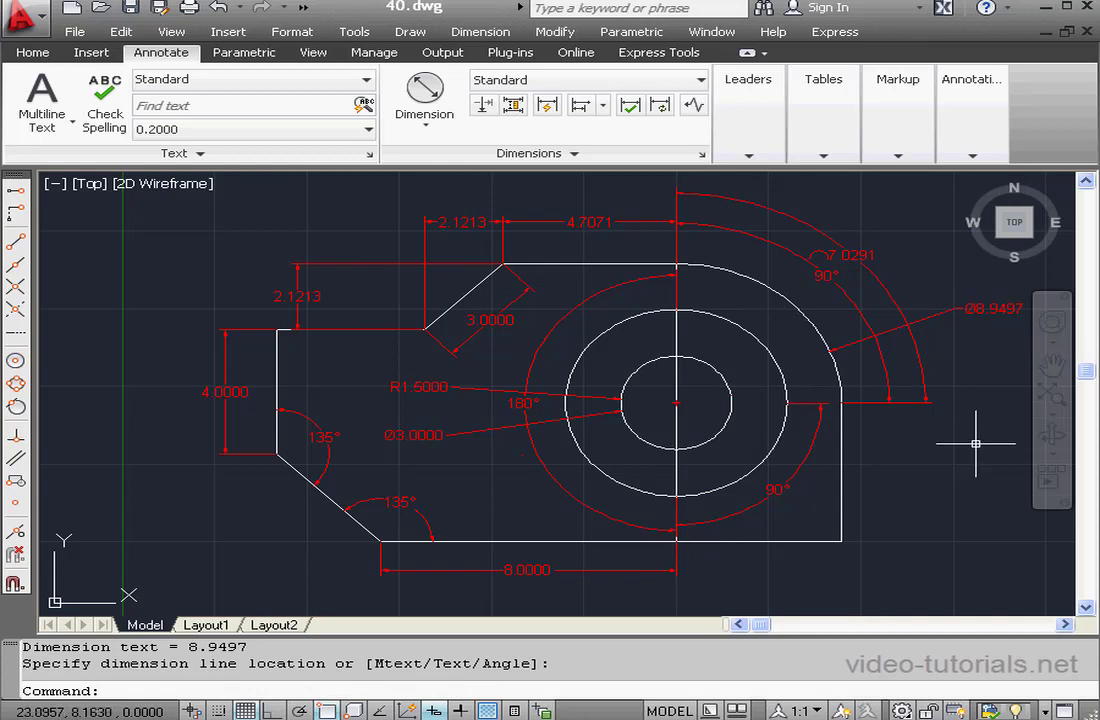
Add a horizontal linear dimension to the top edge of the stair-shaped profile, placed above the edge.
middle_drag(975, 443, 270, 405)
middle_drag(695, 430, 467, 404)
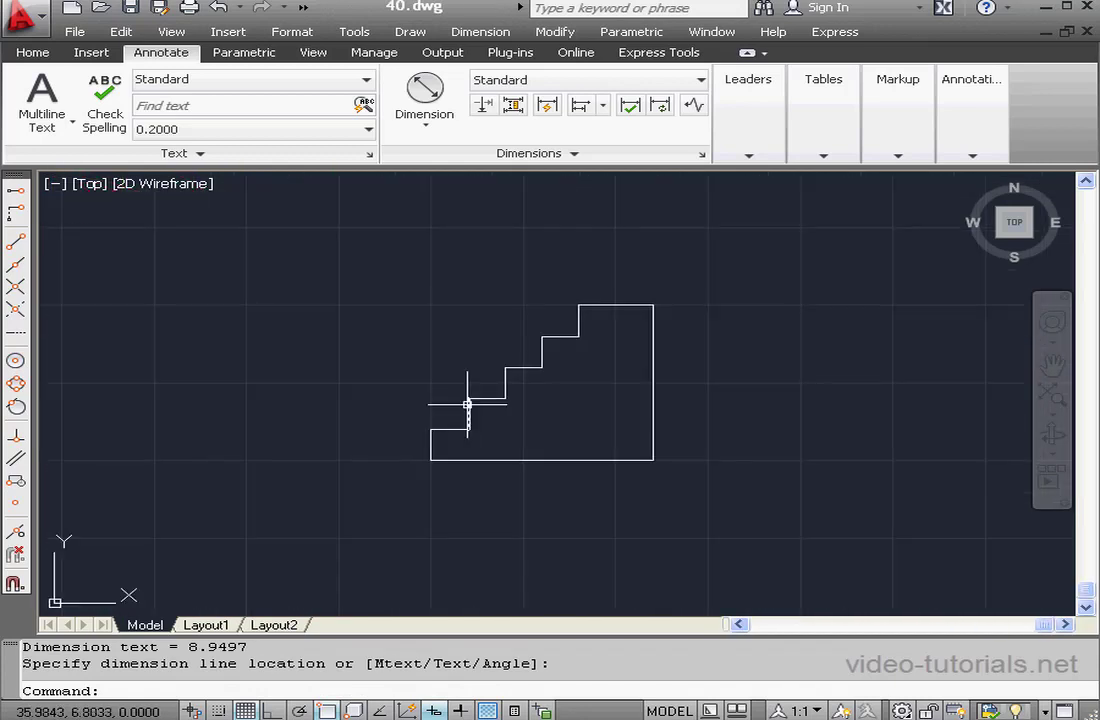
scroll(603, 414, up, 3)
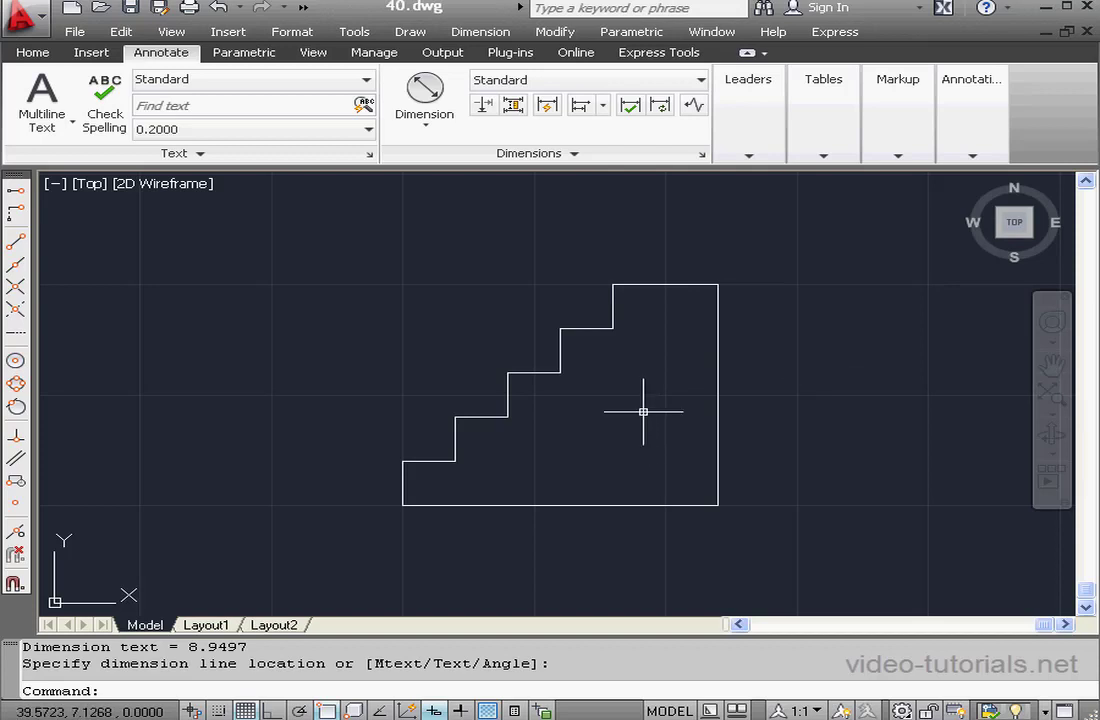
click(425, 116)
click(412, 168)
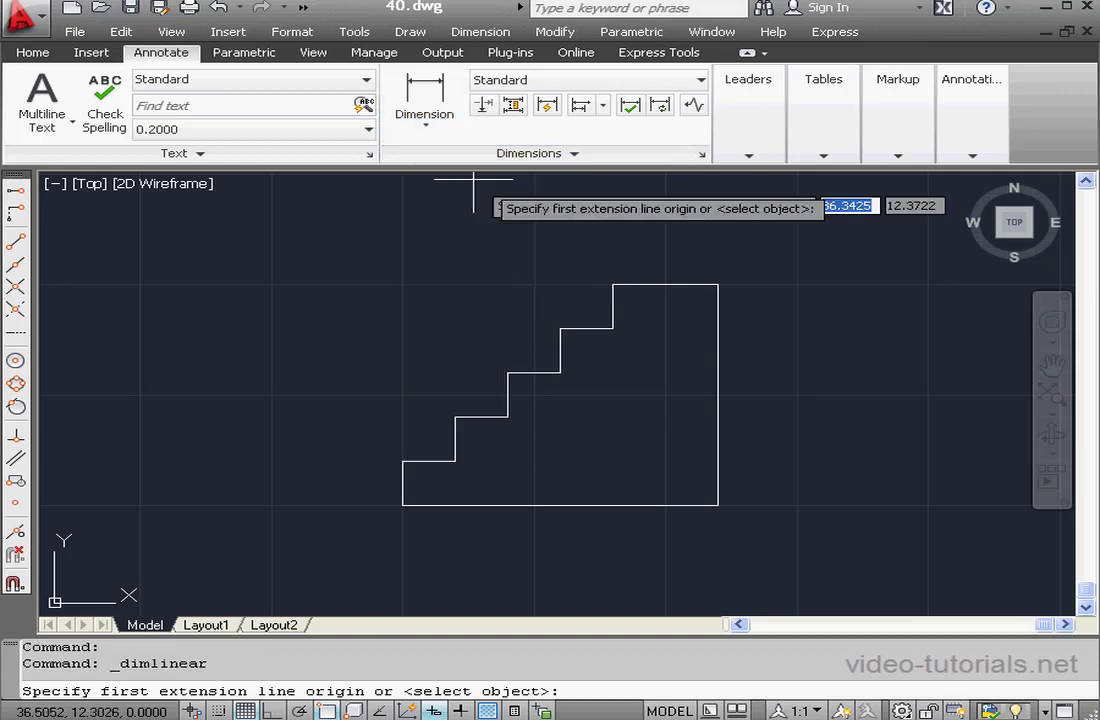
click(613, 285)
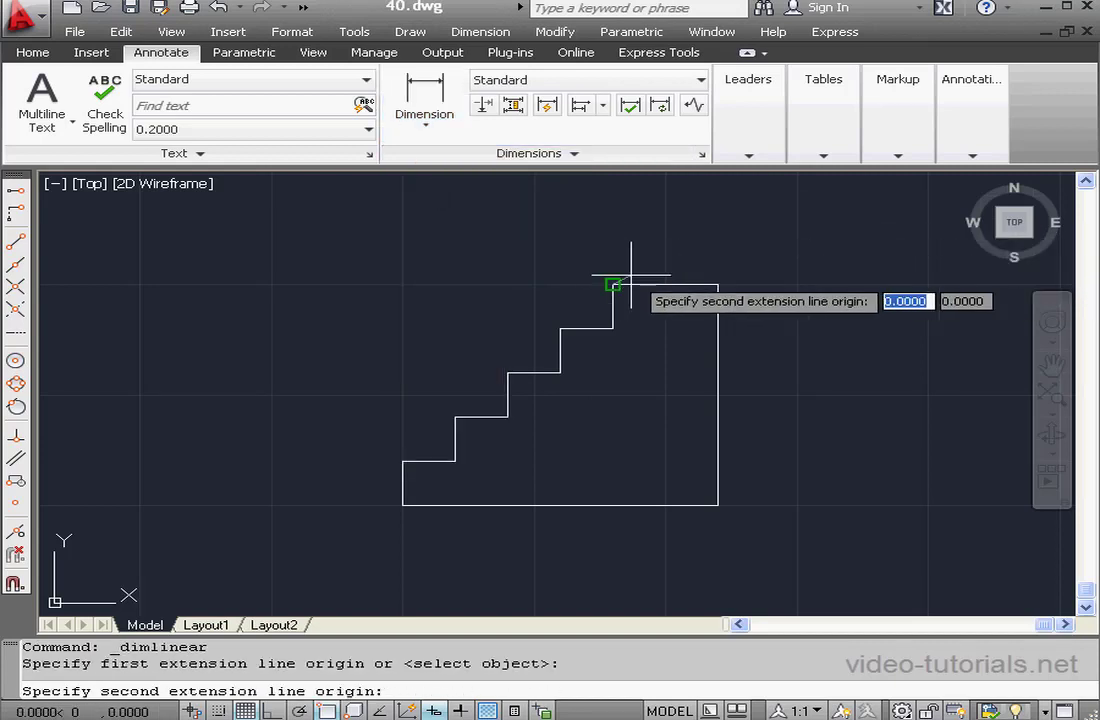
click(717, 285)
click(680, 241)
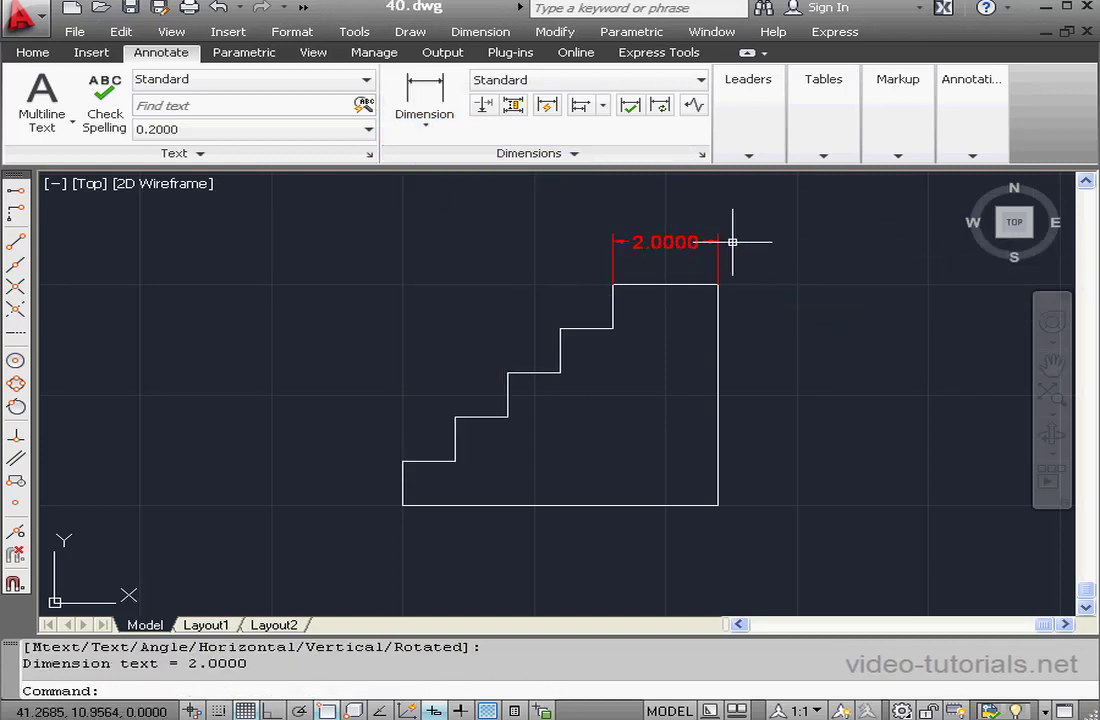
Add a vertical linear dimension from the stair profile's top-right corner to the base of the highest riser, placed right of the profile.
click(425, 103)
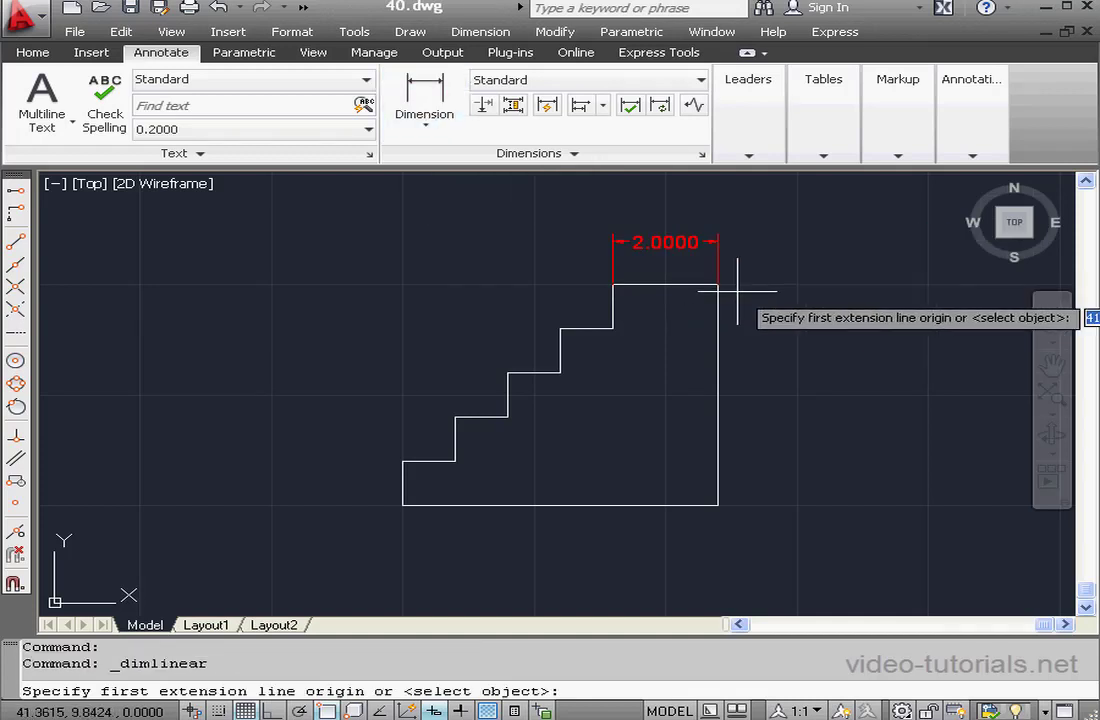
click(717, 285)
click(613, 328)
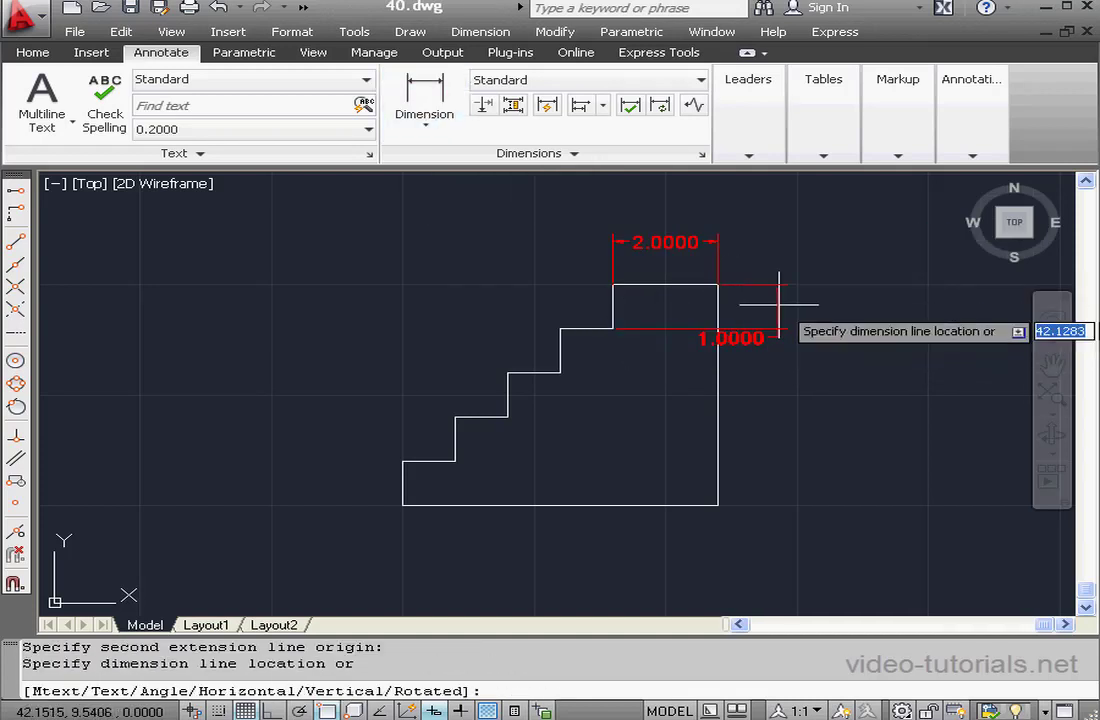
click(791, 290)
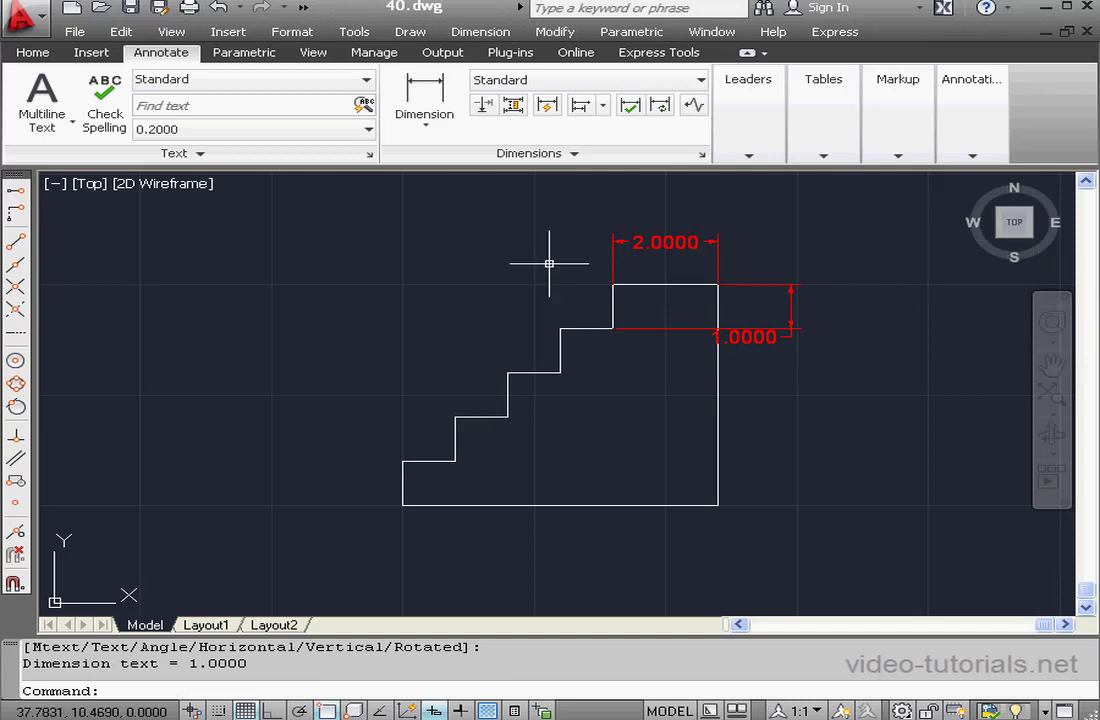
Continue the vertical dimension down through each remaining step corner to the stair profile's bottom-right corner.
click(604, 105)
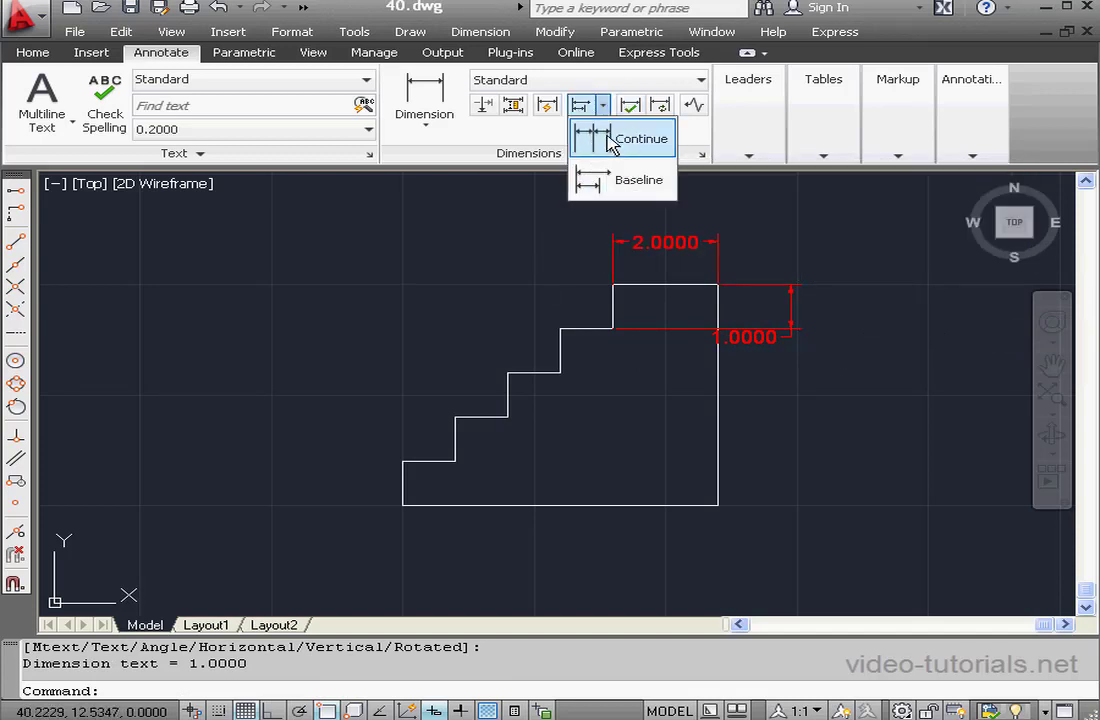
click(590, 138)
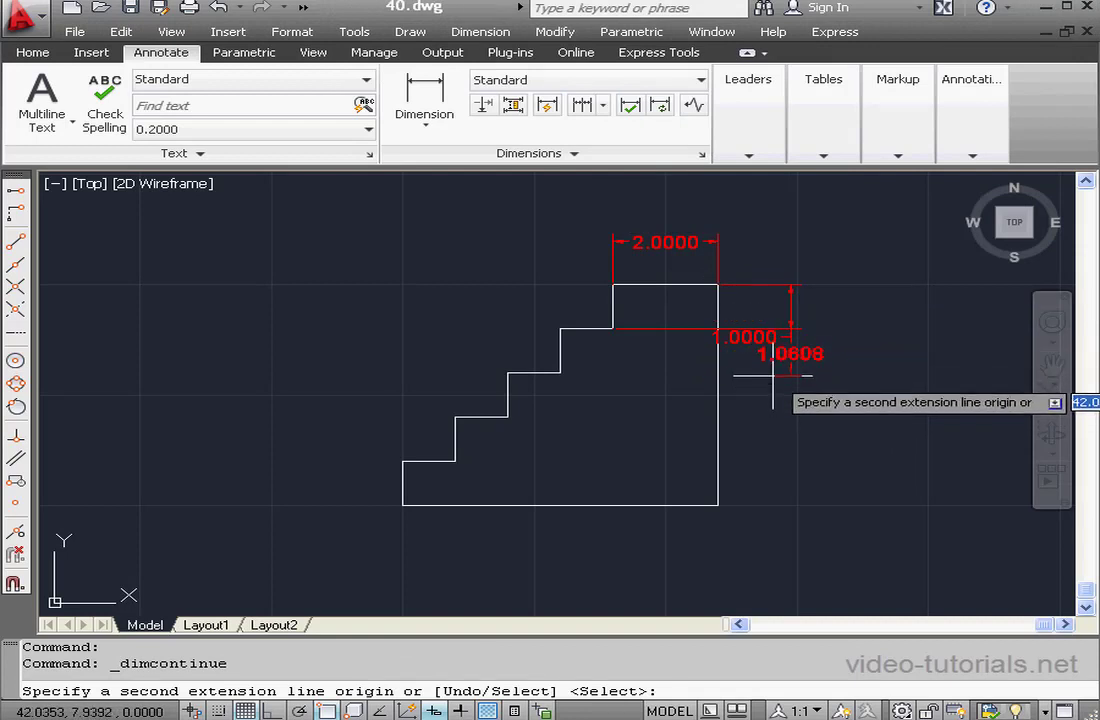
click(561, 372)
click(508, 416)
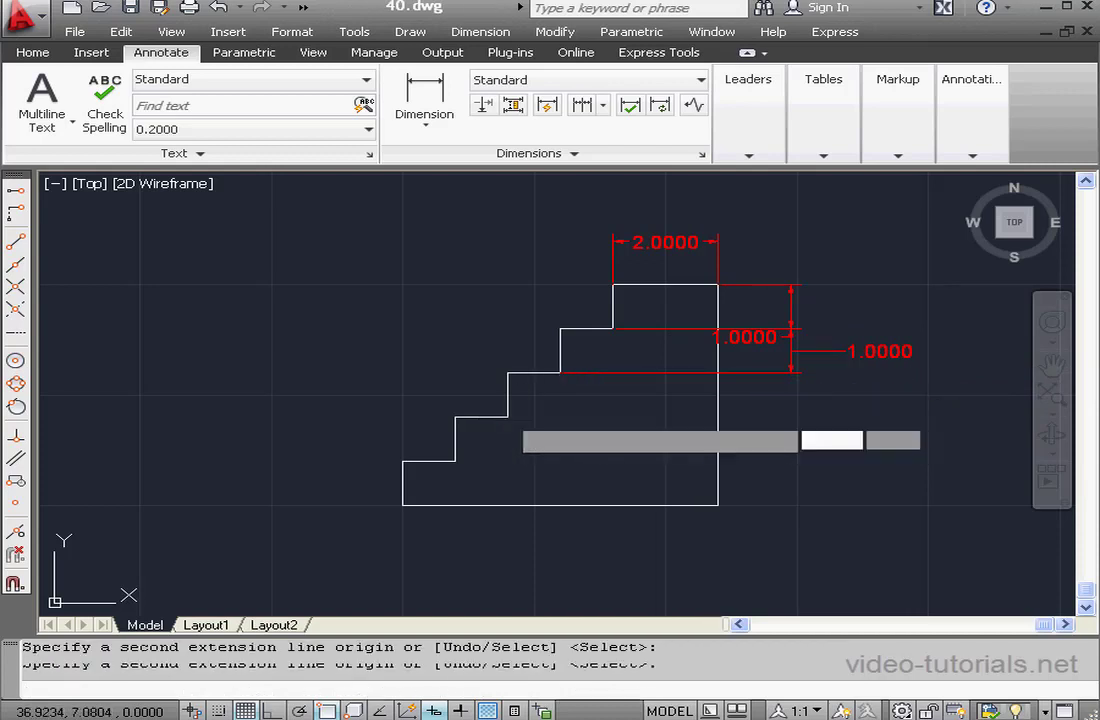
click(455, 462)
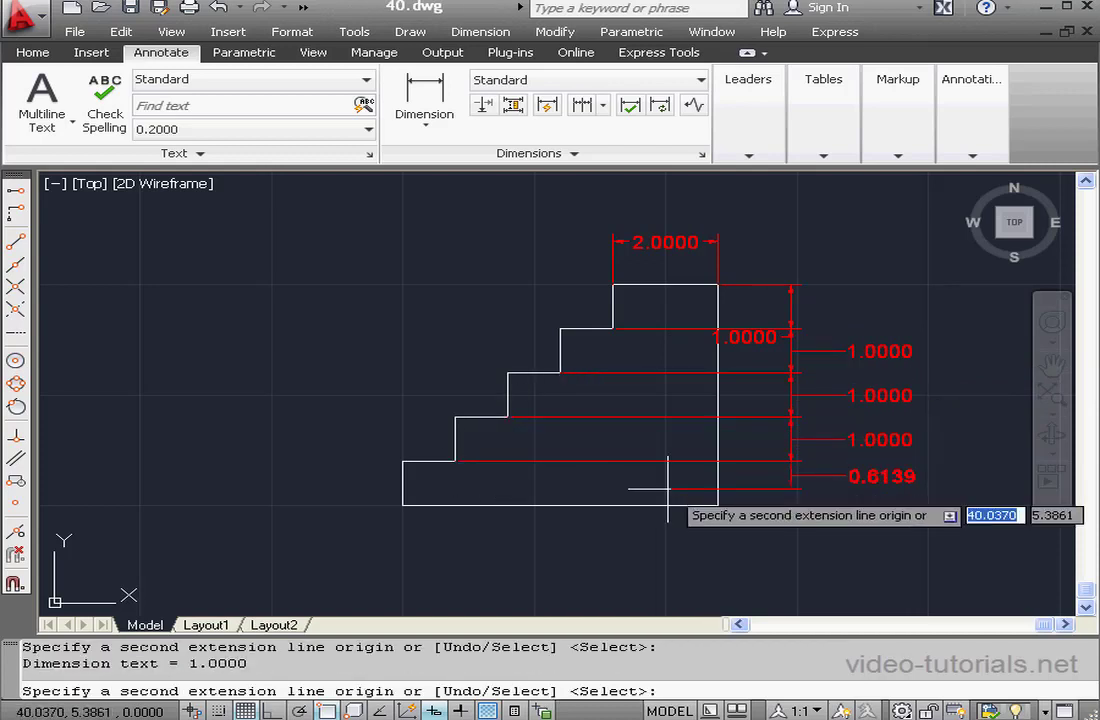
click(718, 505)
right_click(758, 545)
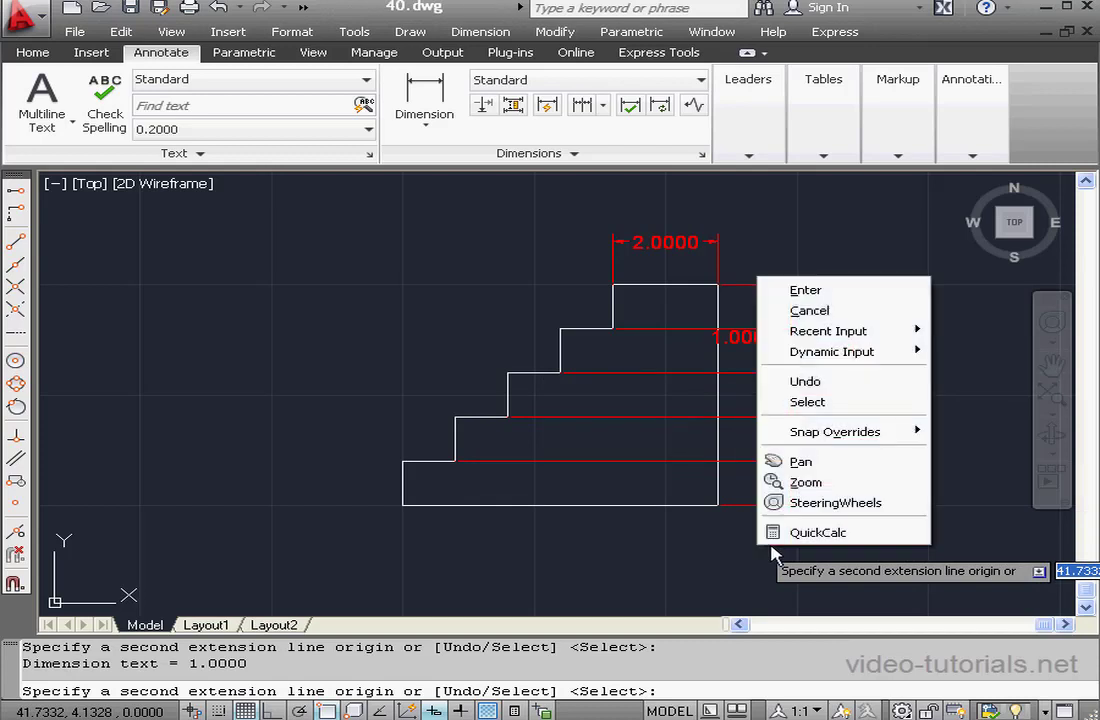
click(853, 295)
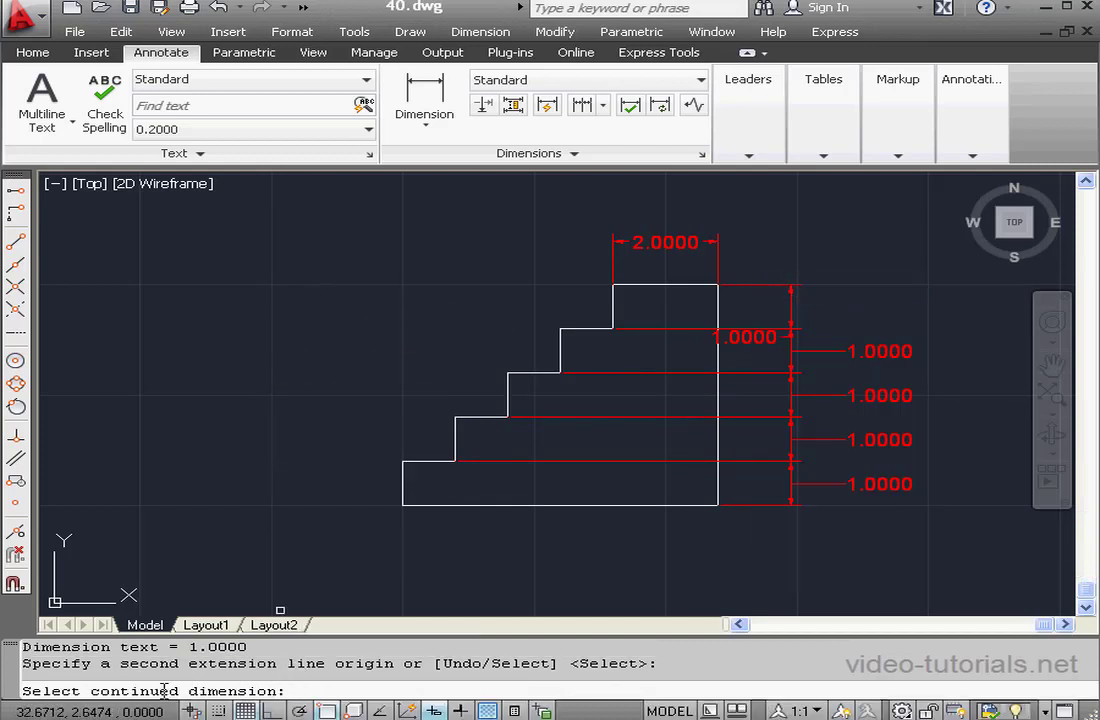
Continue the top edge's horizontal dimension through each step corner to the stair profile's left edge, and undo all the continued dimensions.
click(661, 238)
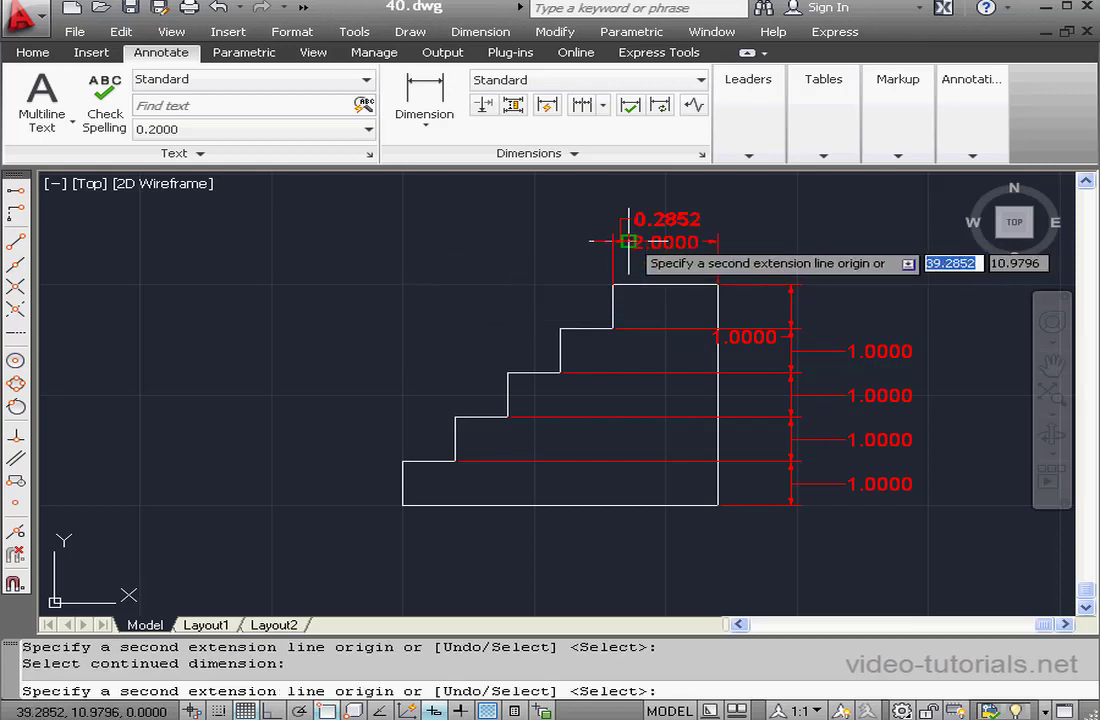
click(560, 326)
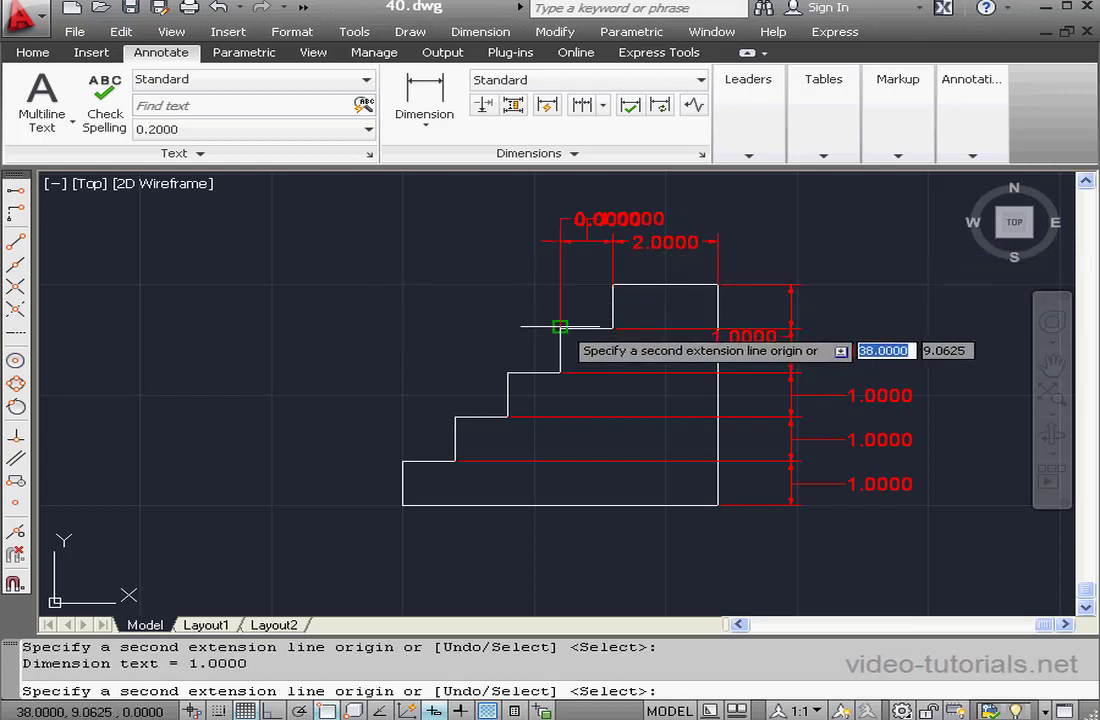
click(507, 373)
click(455, 417)
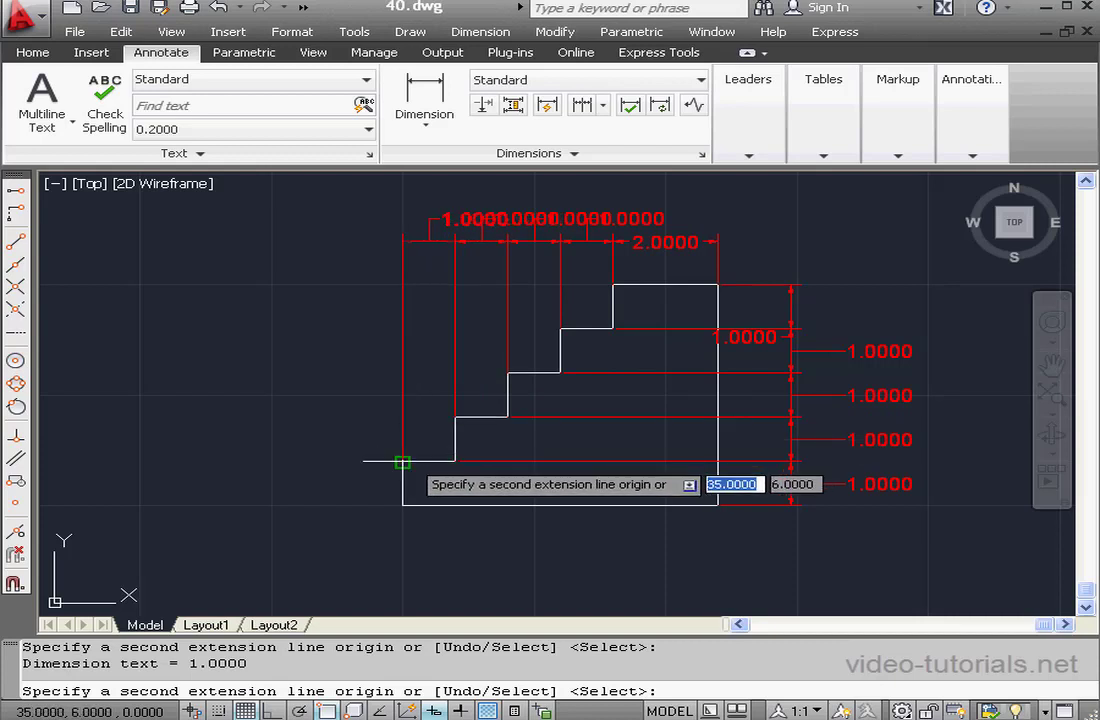
click(403, 461)
right_click(306, 306)
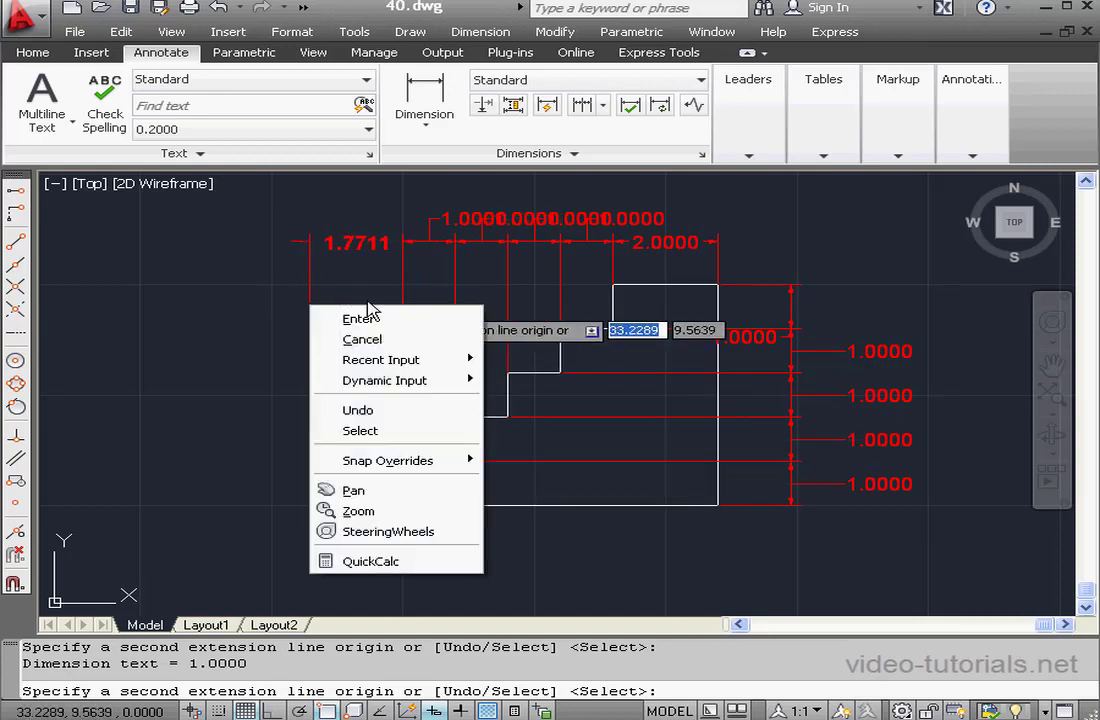
click(348, 314)
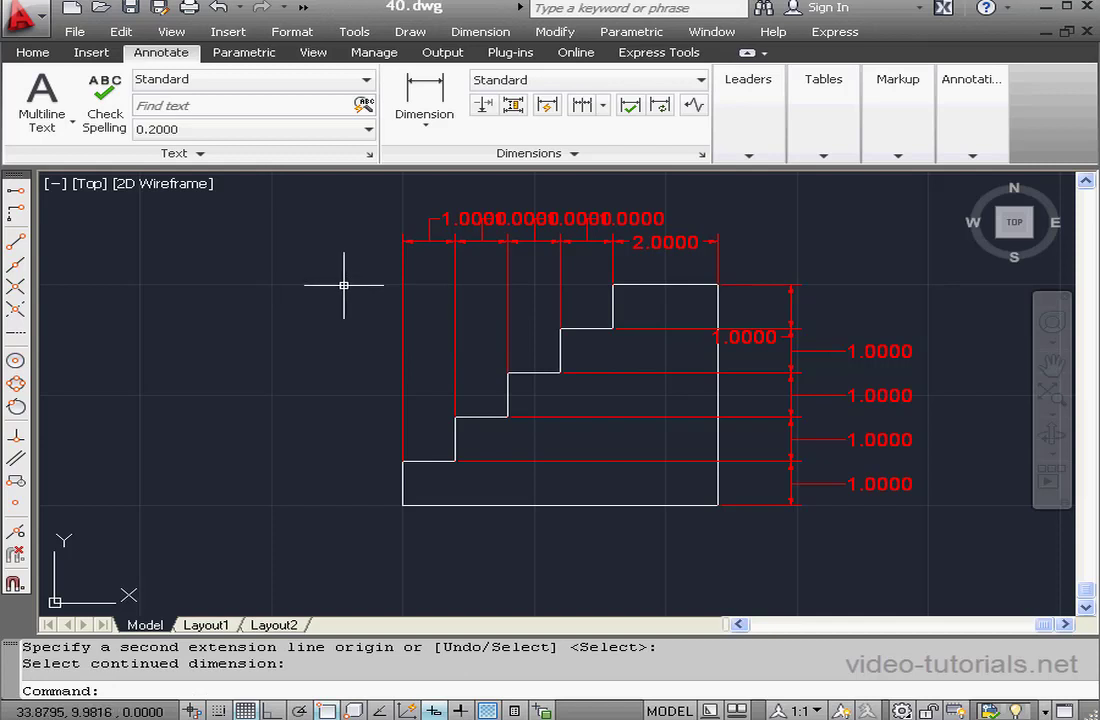
click(219, 8)
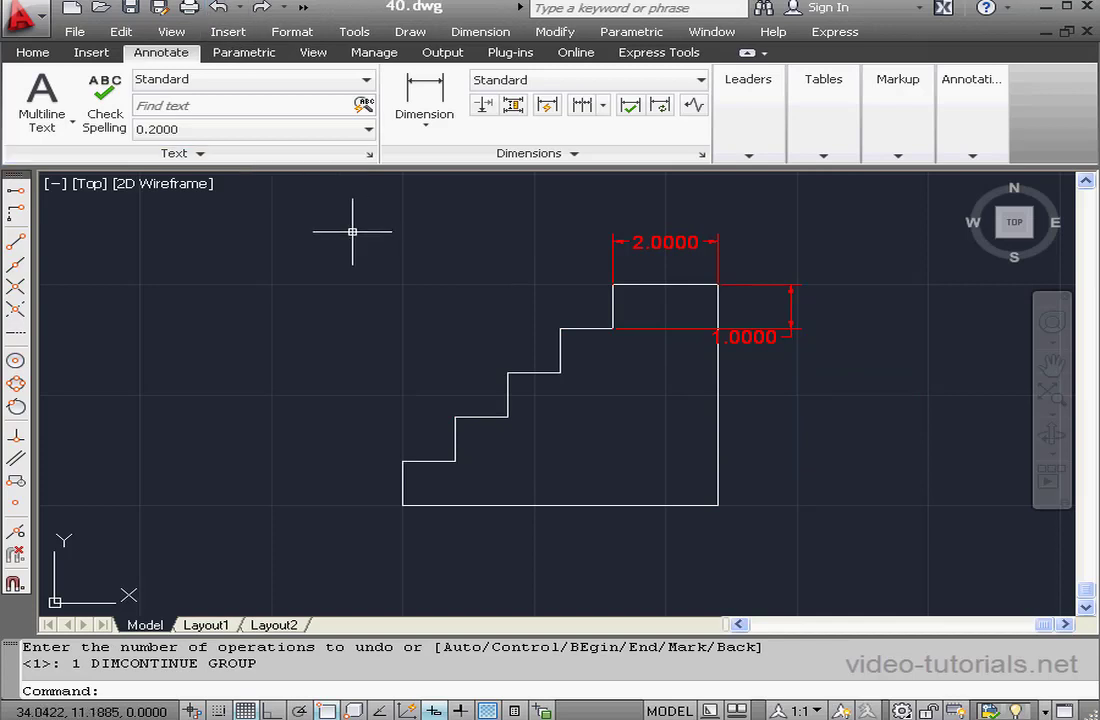
Add baseline dimensions from the stair profile's top edge to each lower step corner and the bottom-right corner, using the vertical dimension as the base.
click(605, 104)
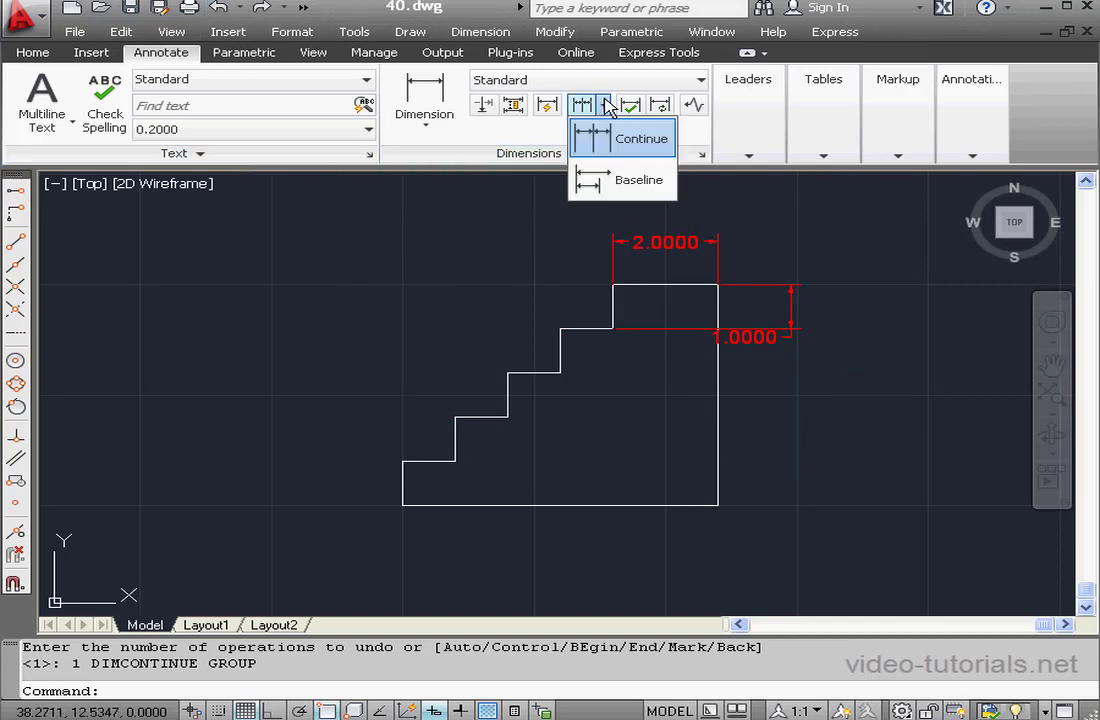
click(592, 180)
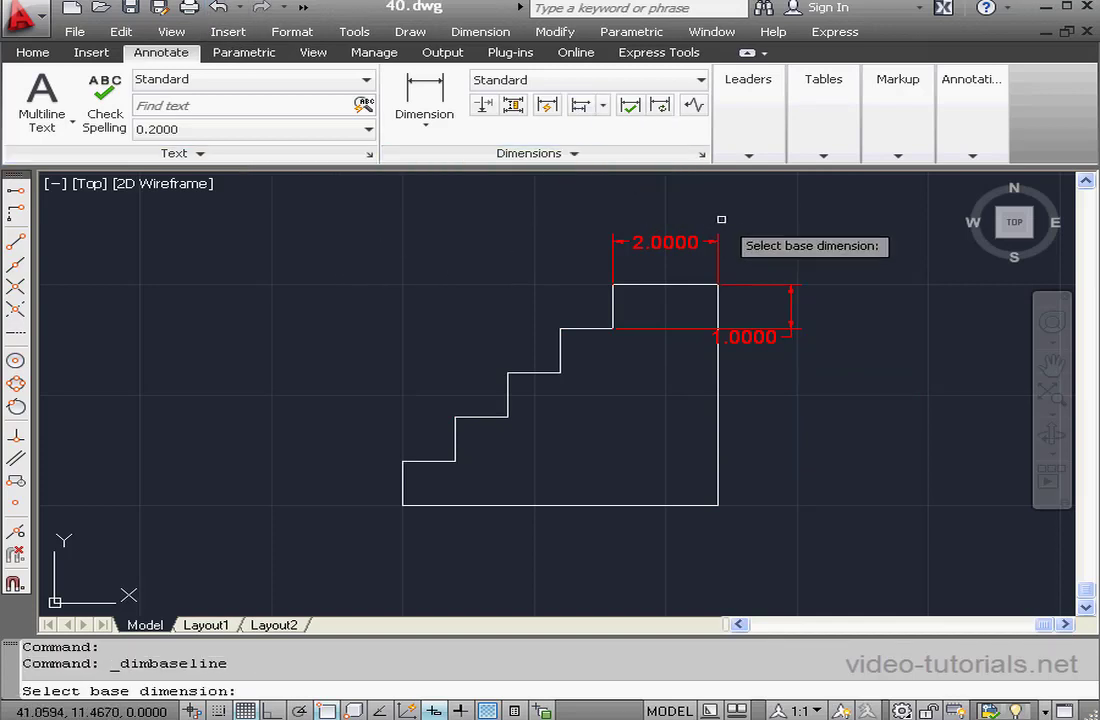
click(784, 322)
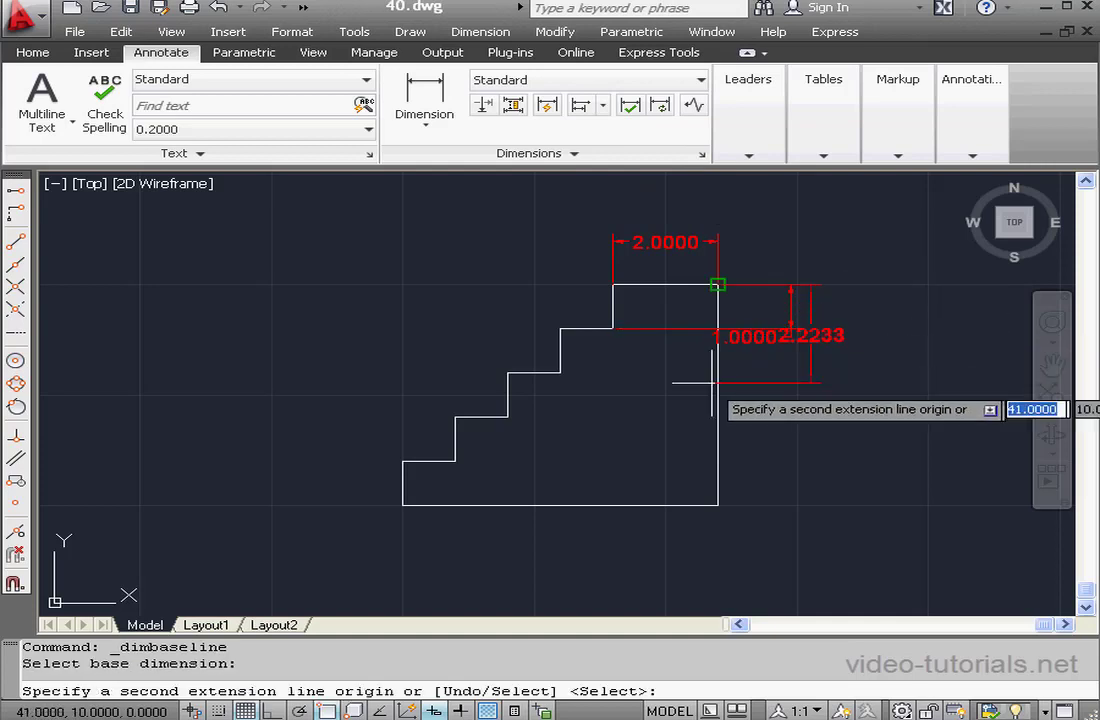
click(560, 373)
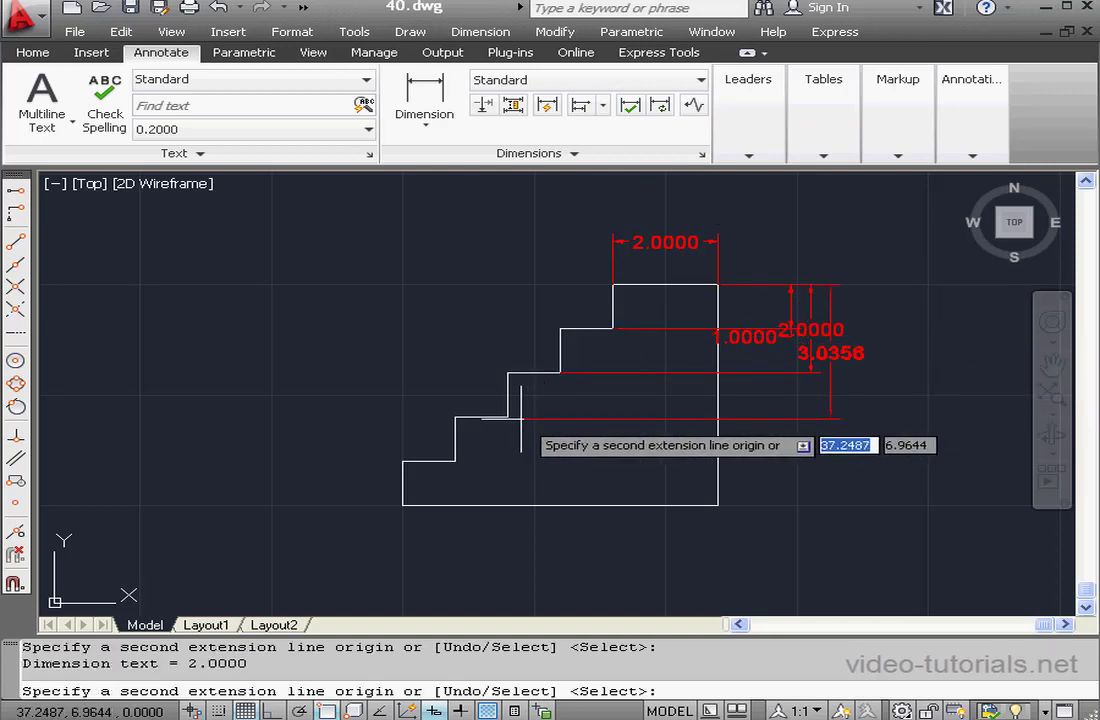
click(509, 416)
click(456, 460)
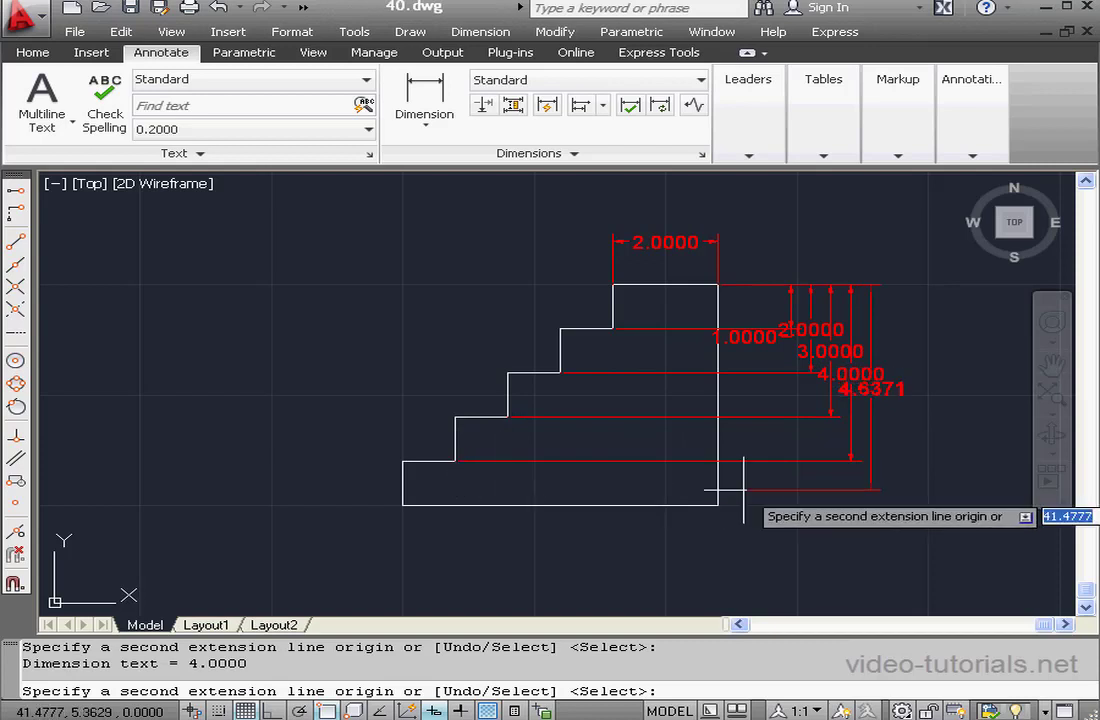
click(717, 506)
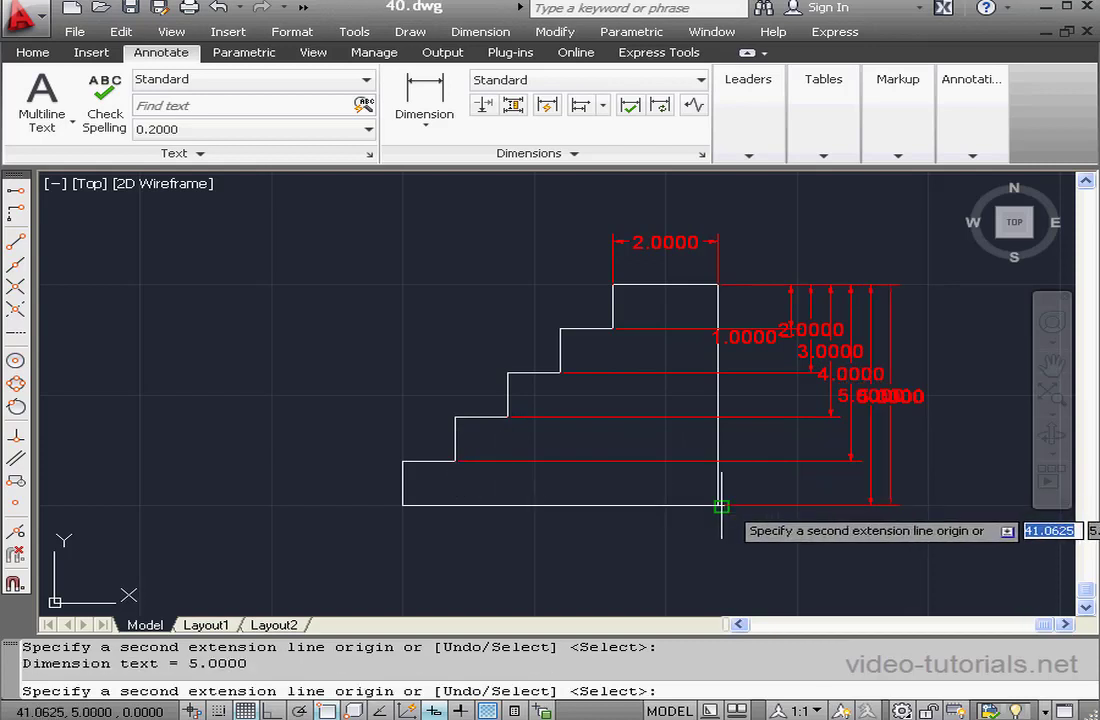
Add baseline dimensions from the top edge's left end to each step corner out to the profile's left edge, using the horizontal dimension as the base.
right_click(762, 537)
click(788, 282)
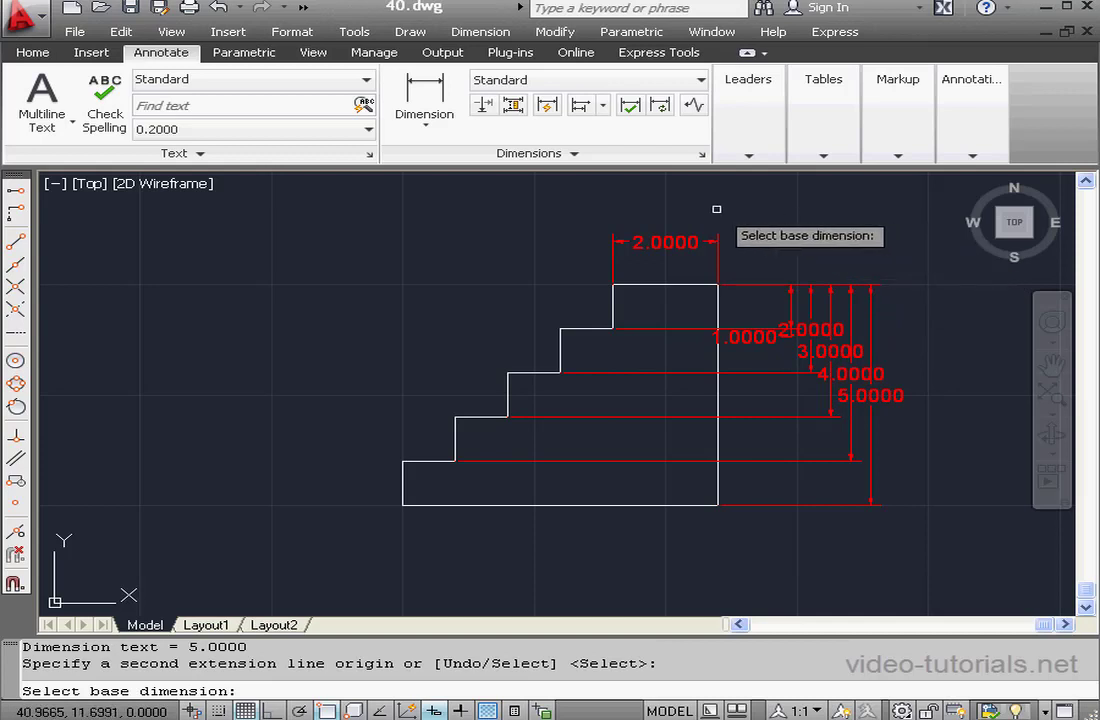
click(665, 240)
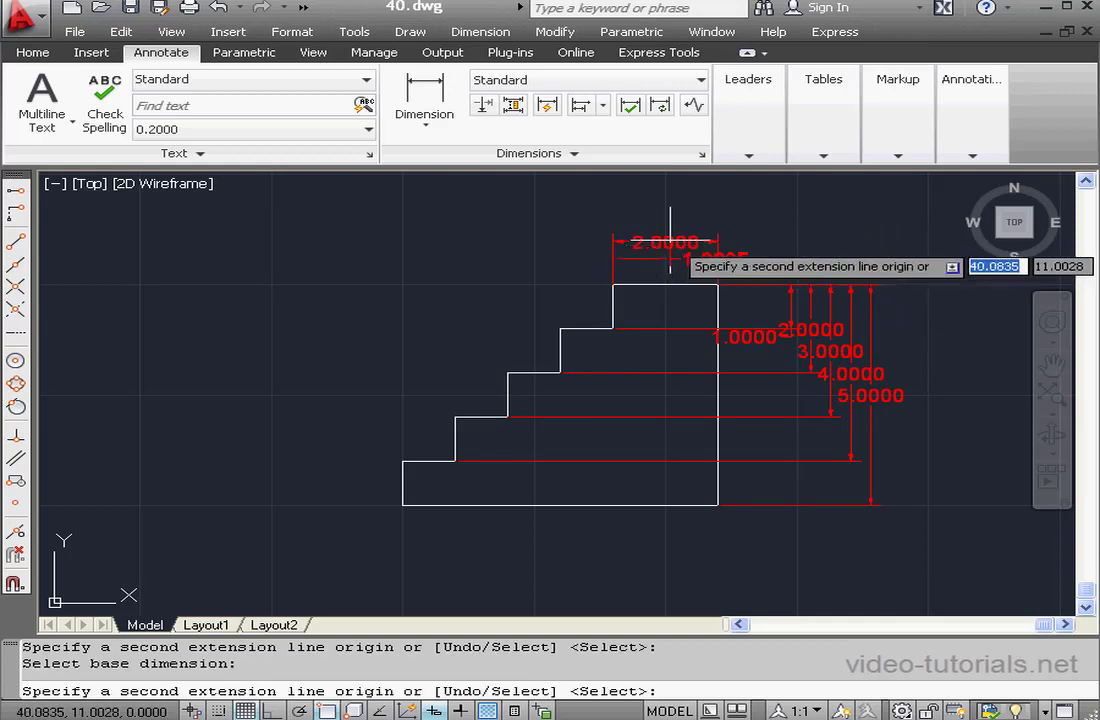
click(560, 327)
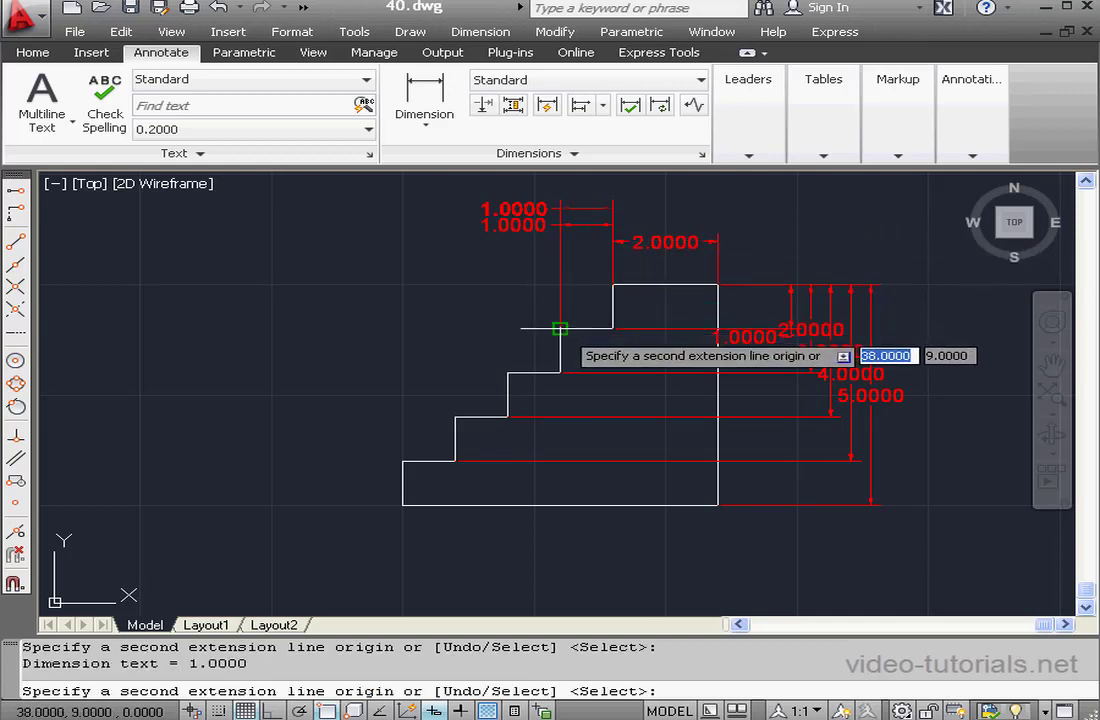
click(508, 373)
click(455, 417)
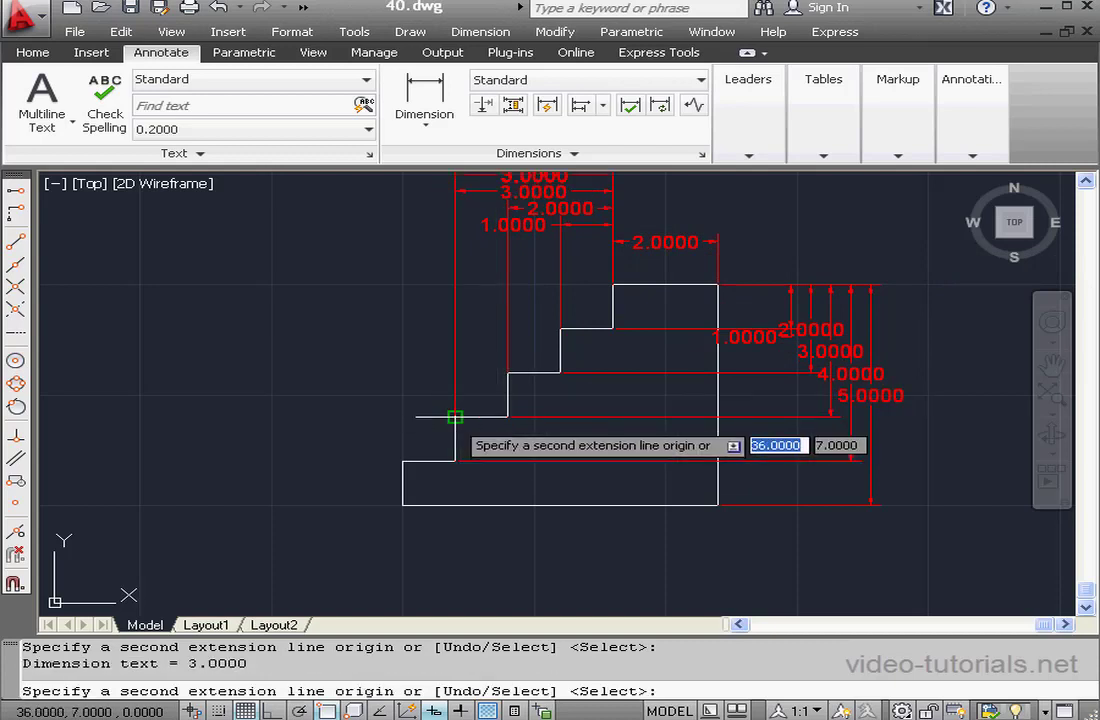
click(401, 461)
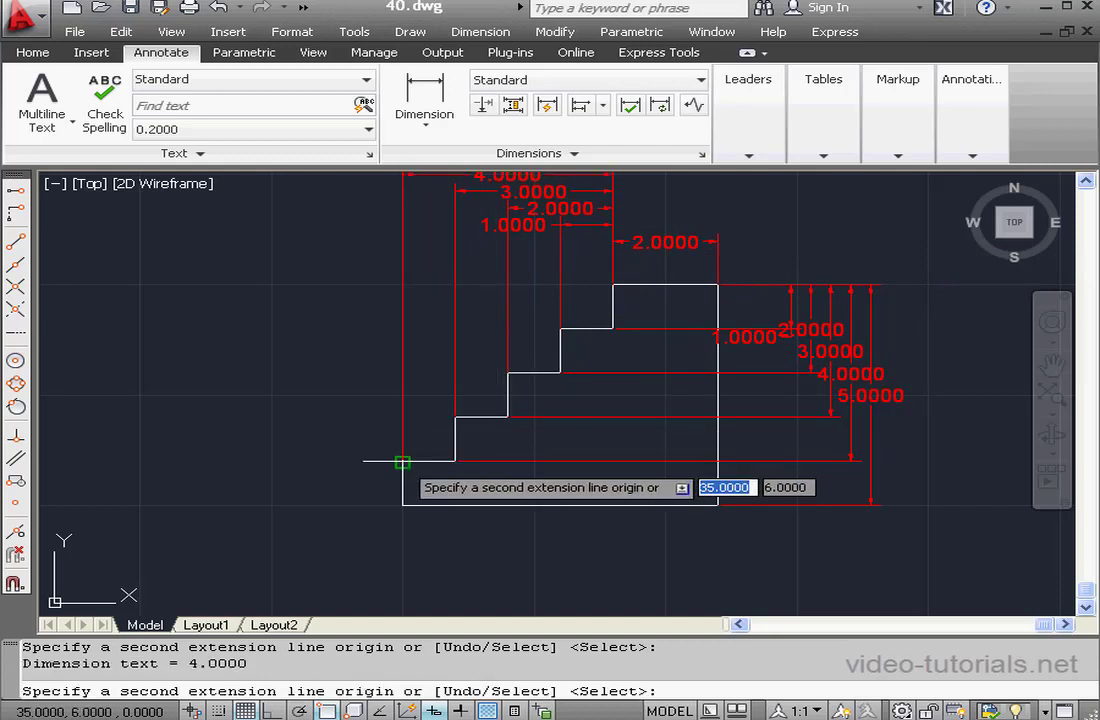
right_click(342, 425)
click(388, 436)
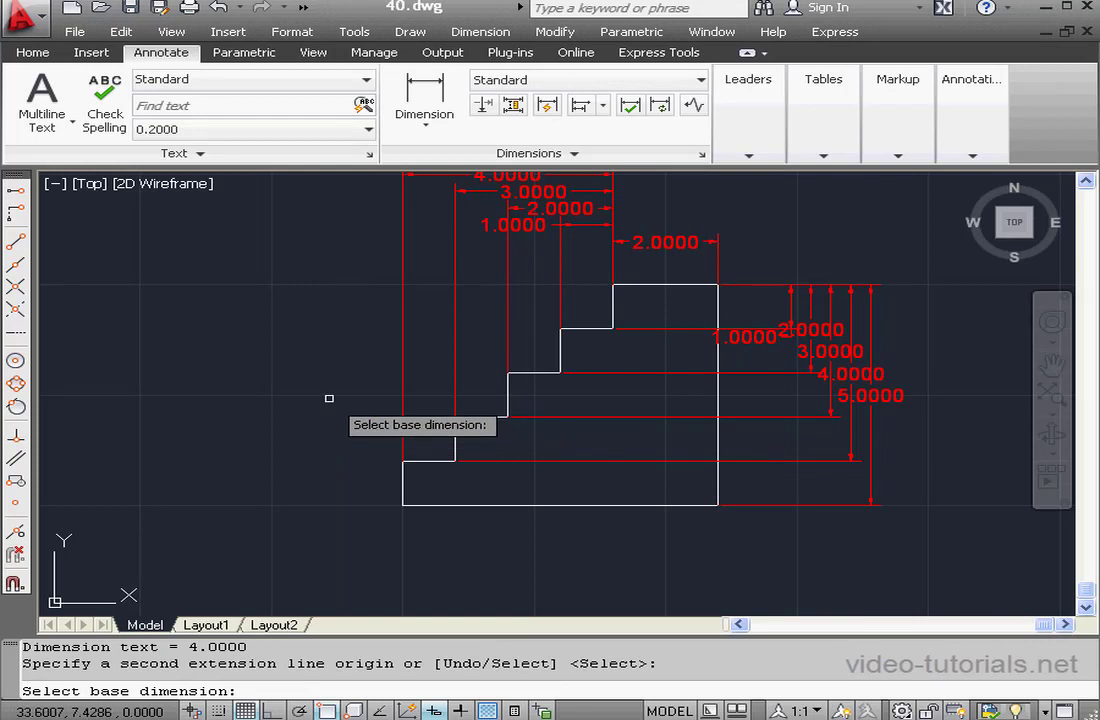
key(Return)
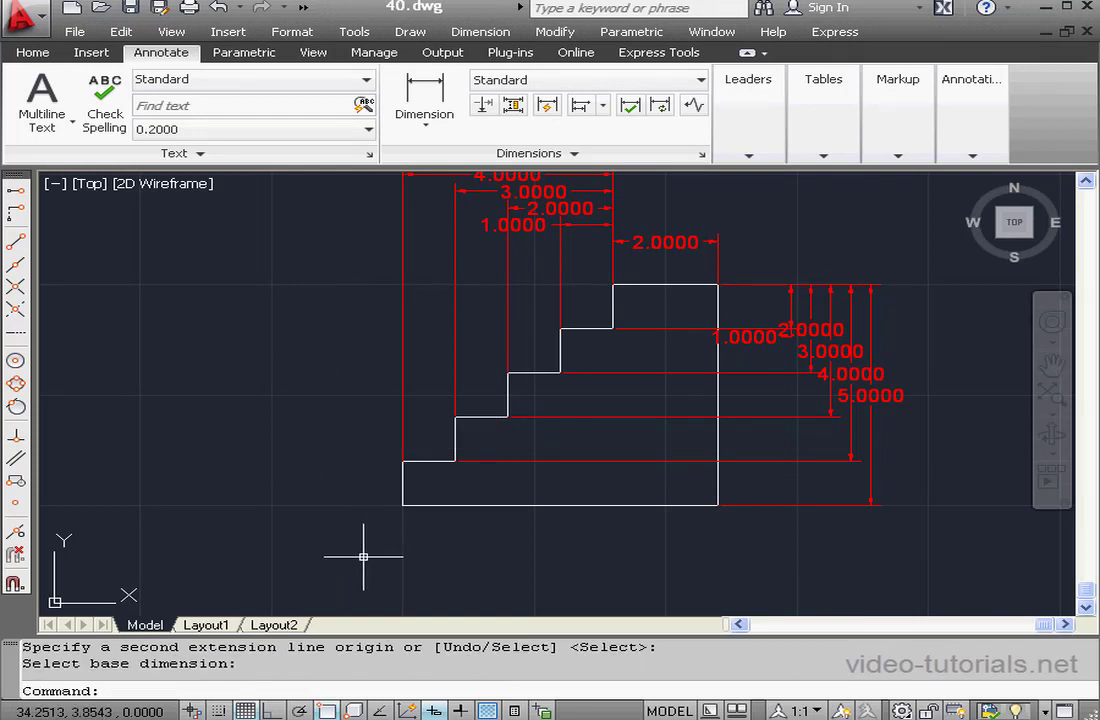